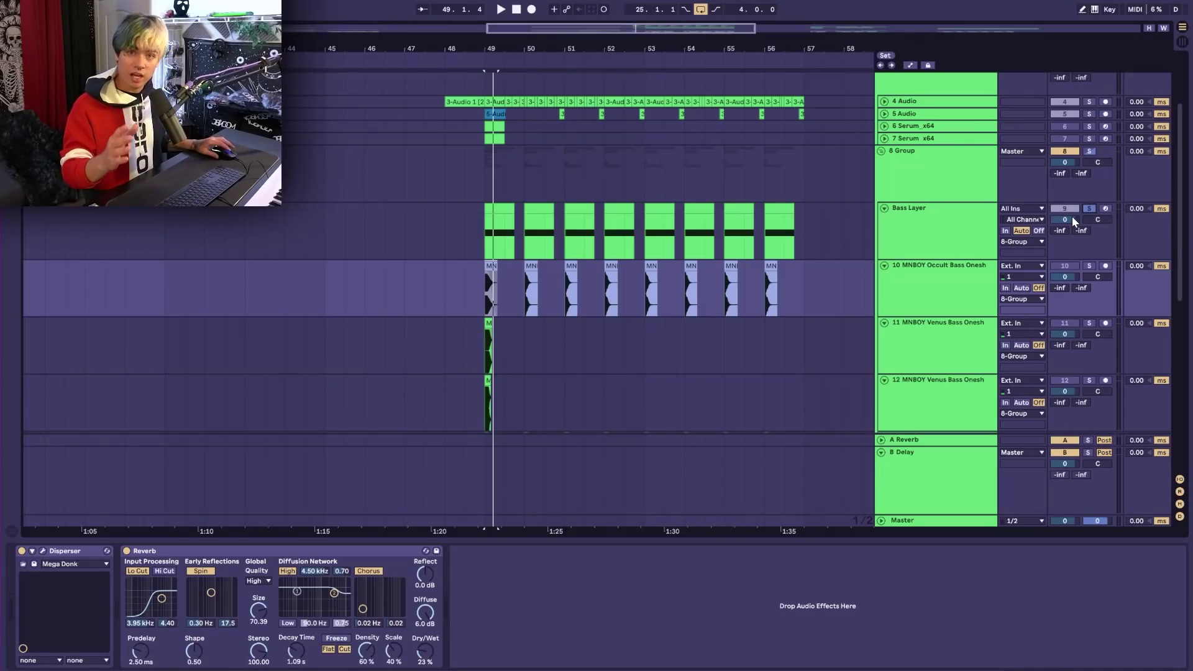
# Play the Bass Layer track in solo, and audition the MNBOY Occult Bass Oneshot track the same way
pyautogui.click(1071, 217)
pyautogui.press('space')
pyautogui.click(1089, 266)
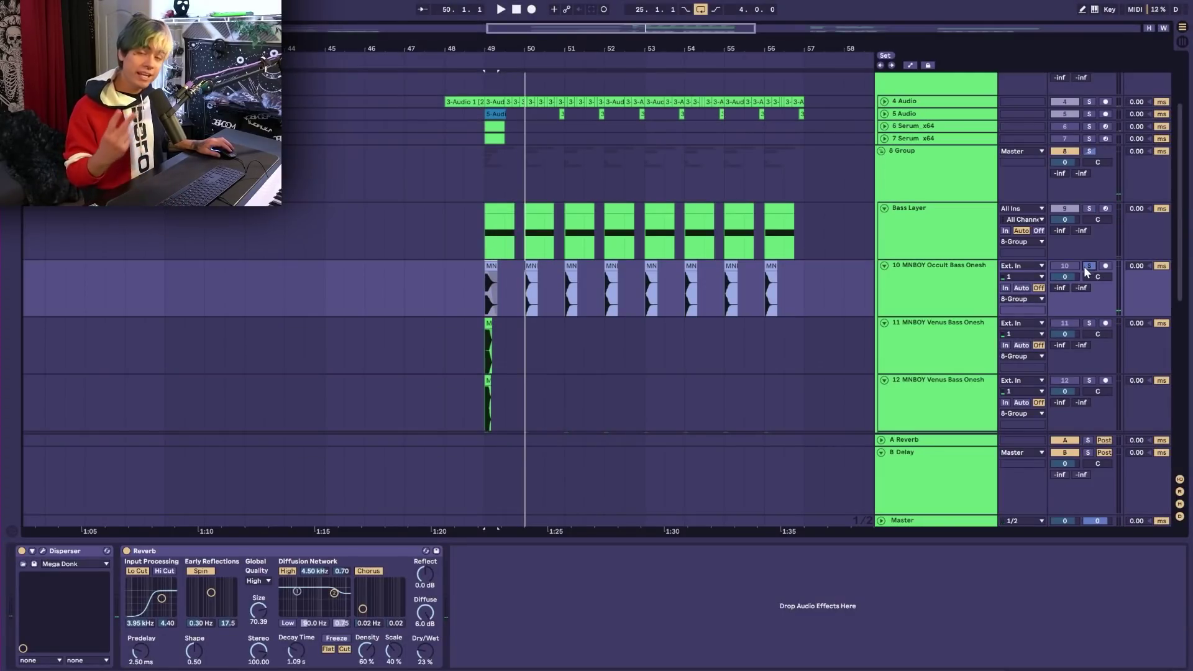
pyautogui.press('space')
pyautogui.press('space')
# Audition the VEE3 Percussion 158 and BassAddictz Snare Tearout 2 tracks in solo, one after the other
pyautogui.scroll(-3, 1086, 311)
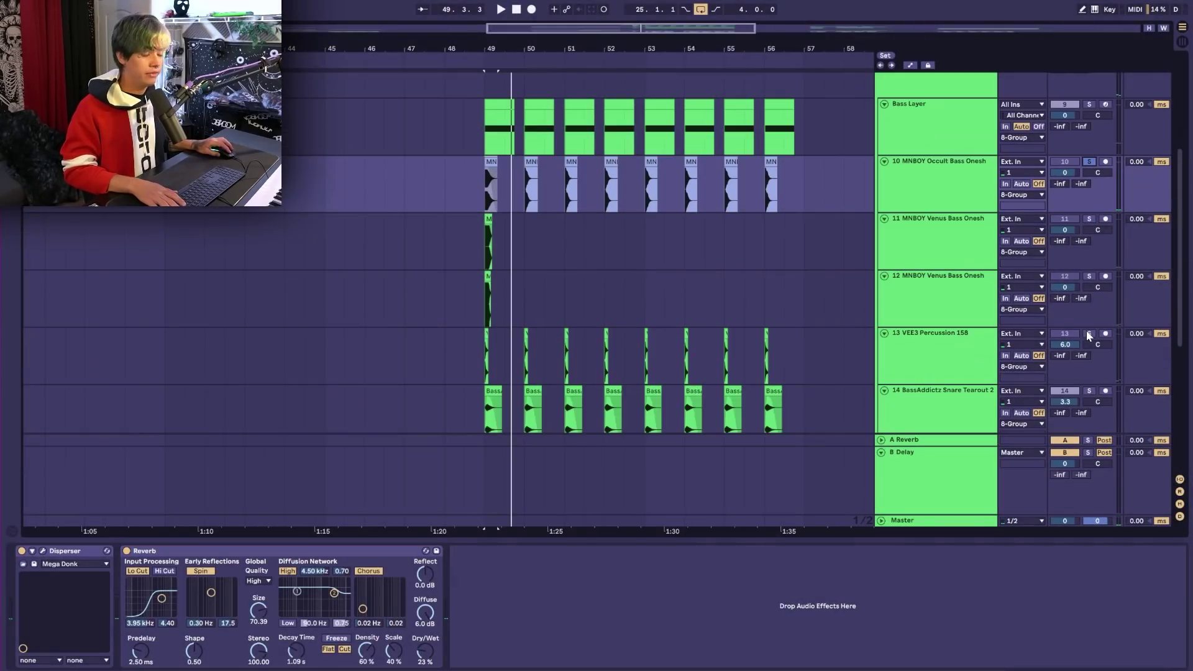
pyautogui.click(1088, 335)
pyautogui.scroll(-2, 1092, 345)
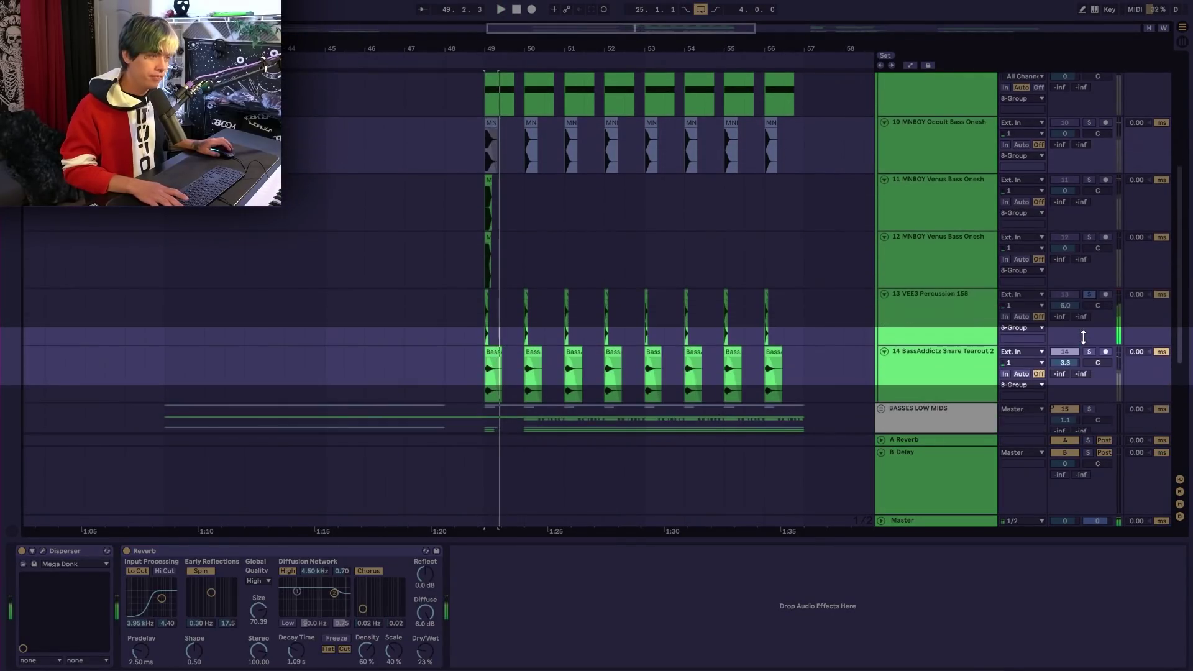
pyautogui.click(1091, 351)
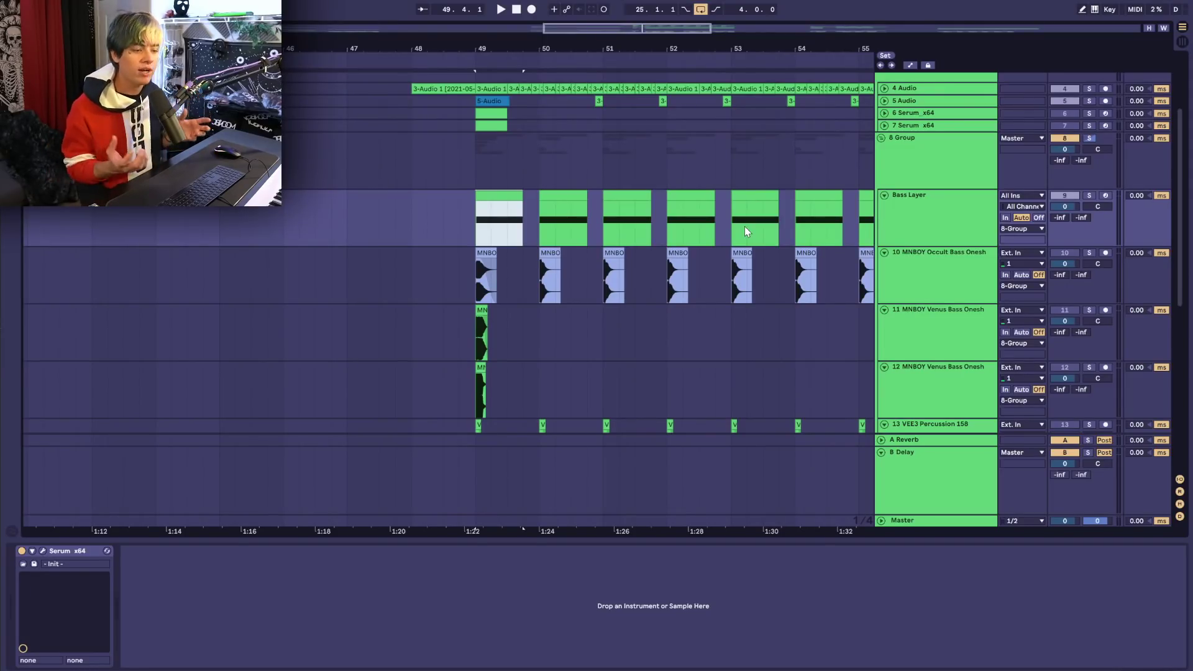
# Solo the Bass Layer track and play its first clip
pyautogui.click(918, 227)
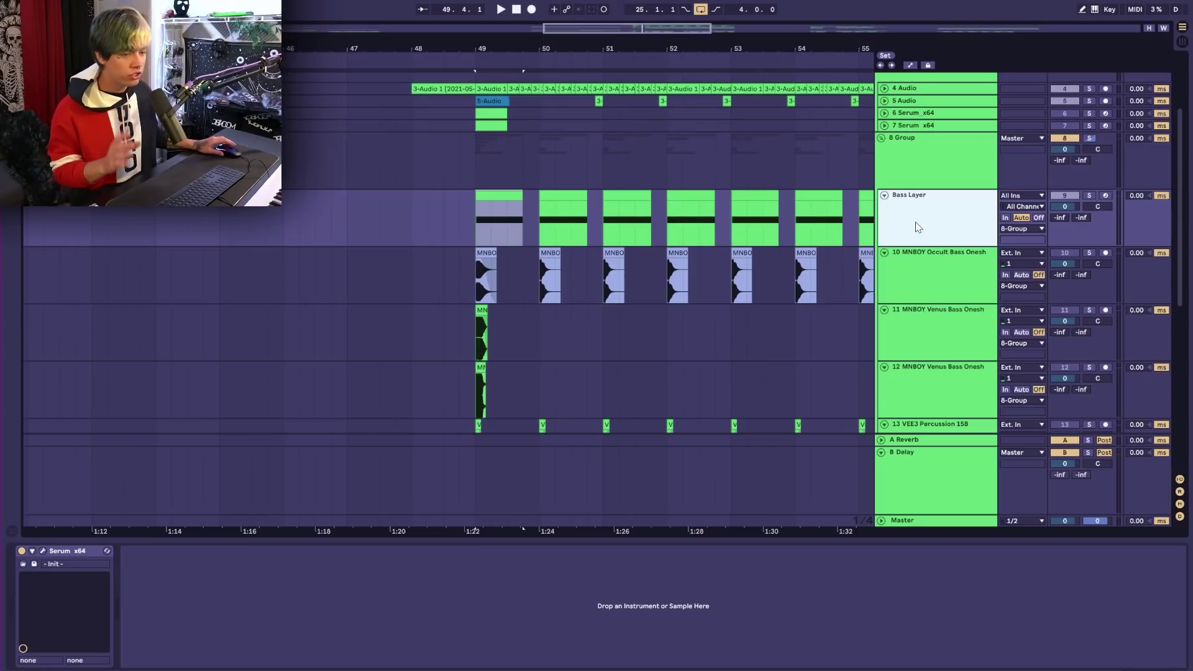
pyautogui.click(1088, 197)
pyautogui.press('space')
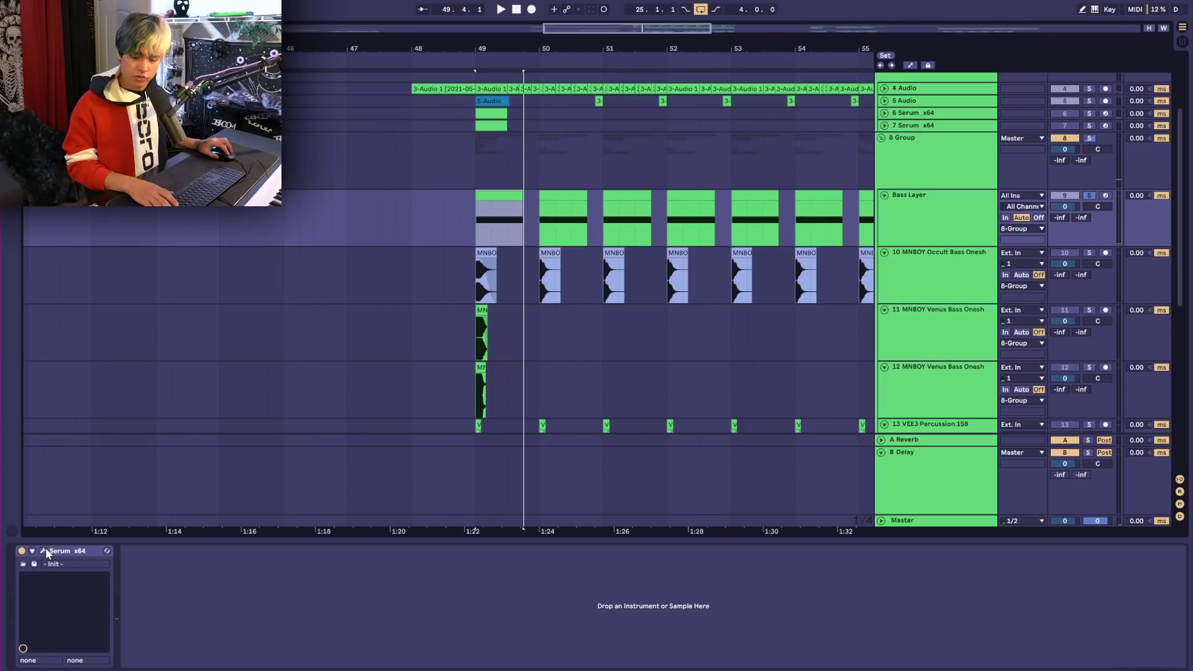
# Open the Bass Layer's Serum instrument and compare the patch with the noise oscillator off and on
pyautogui.click(45, 550)
pyautogui.moveTo(386, 185); pyautogui.dragTo(452, 171)
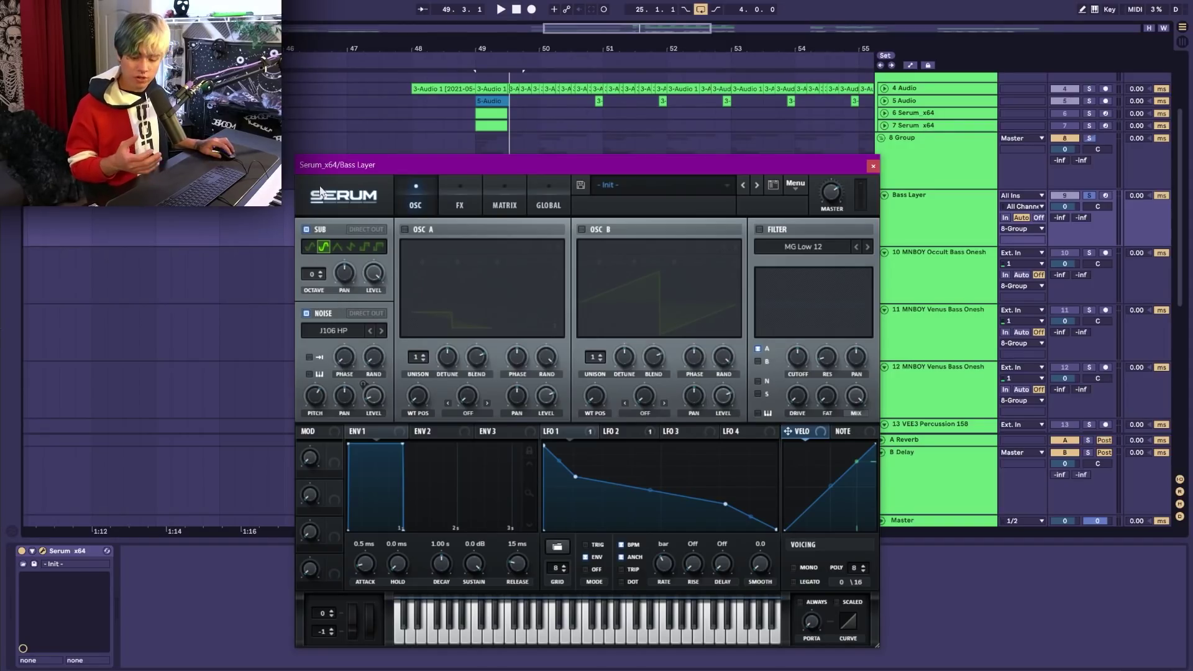
pyautogui.moveTo(365, 173); pyautogui.dragTo(419, 167)
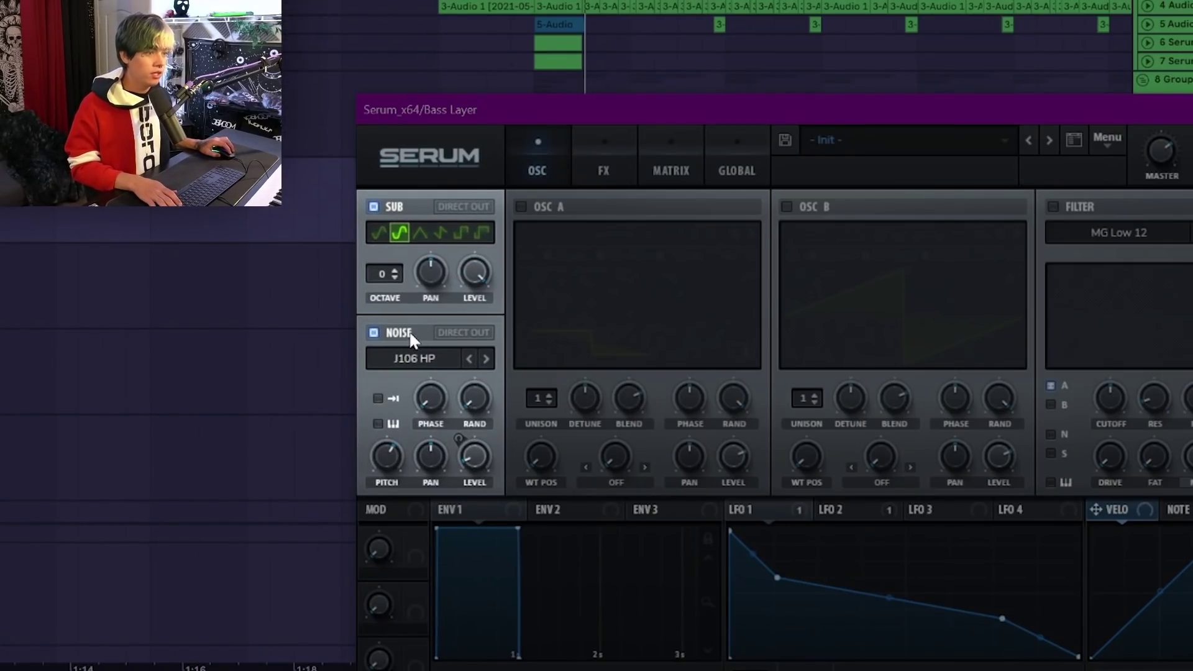
pyautogui.click(374, 333)
pyautogui.click(374, 333)
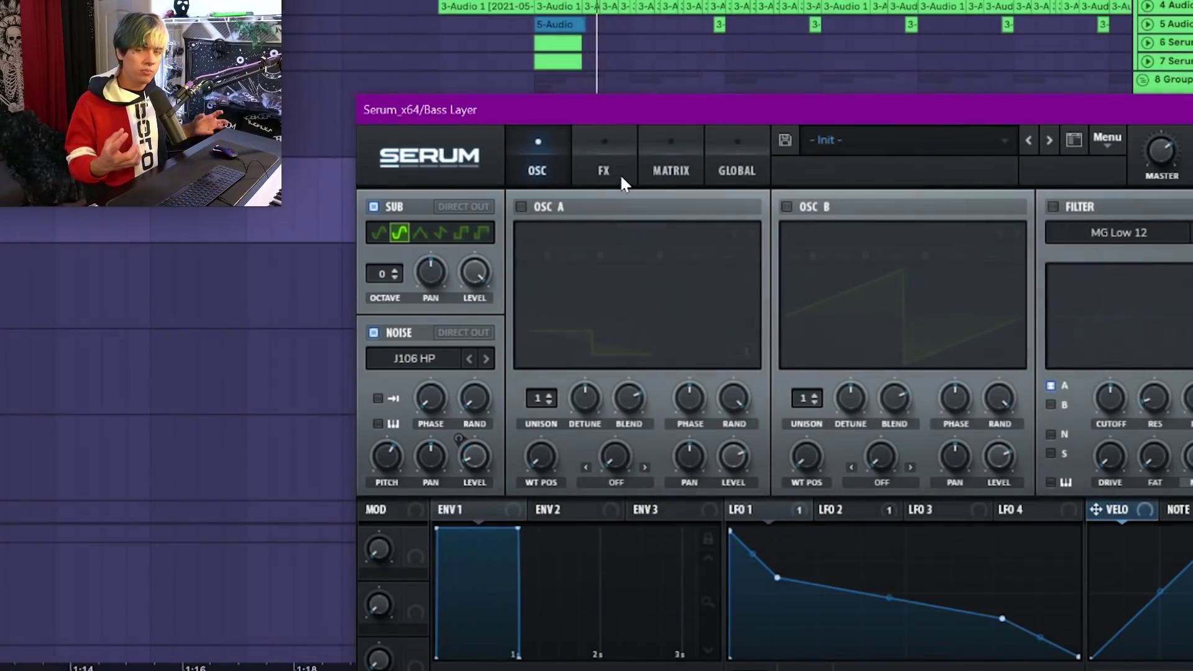
# Examine Serum's distortion effect, oscillator settings and modulation matrix assignments while playing the Bass Layer patch
pyautogui.click(621, 171)
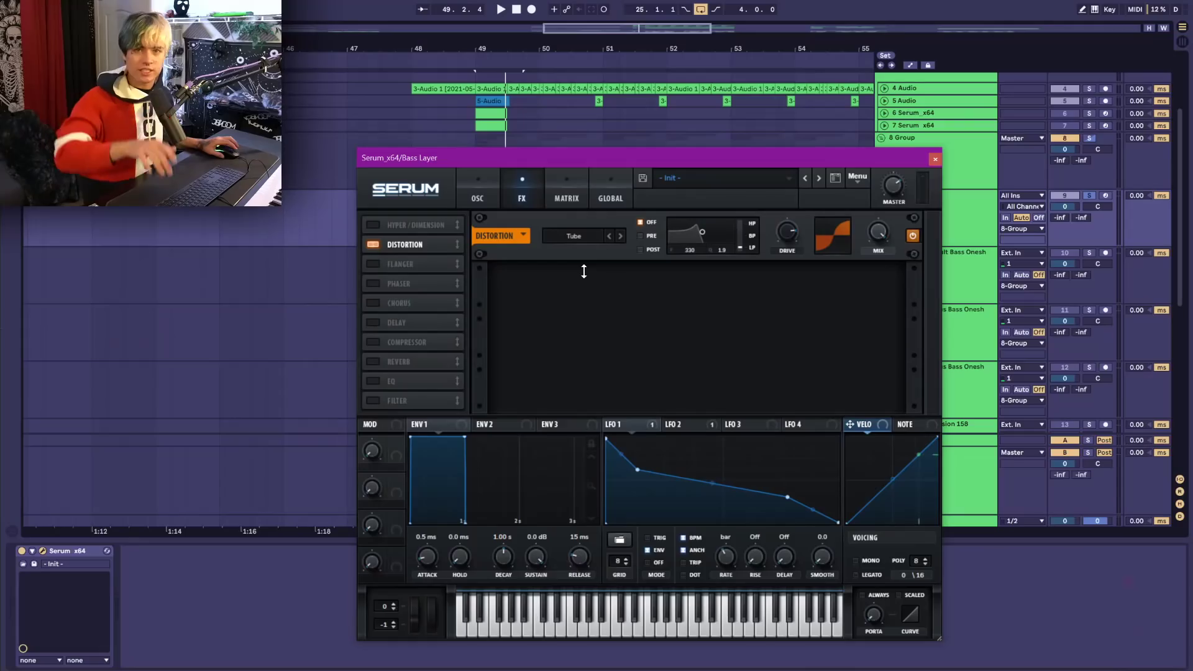
pyautogui.press('space')
pyautogui.click(488, 198)
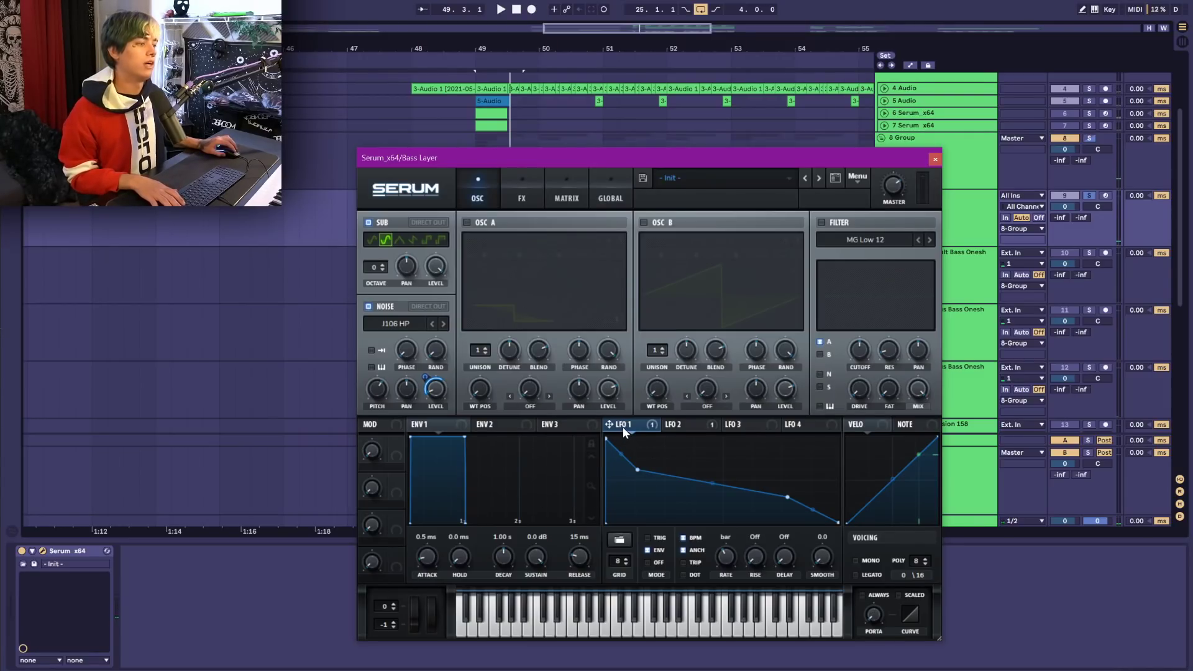
pyautogui.click(524, 184)
pyautogui.click(598, 182)
pyautogui.click(541, 186)
pyautogui.click(567, 193)
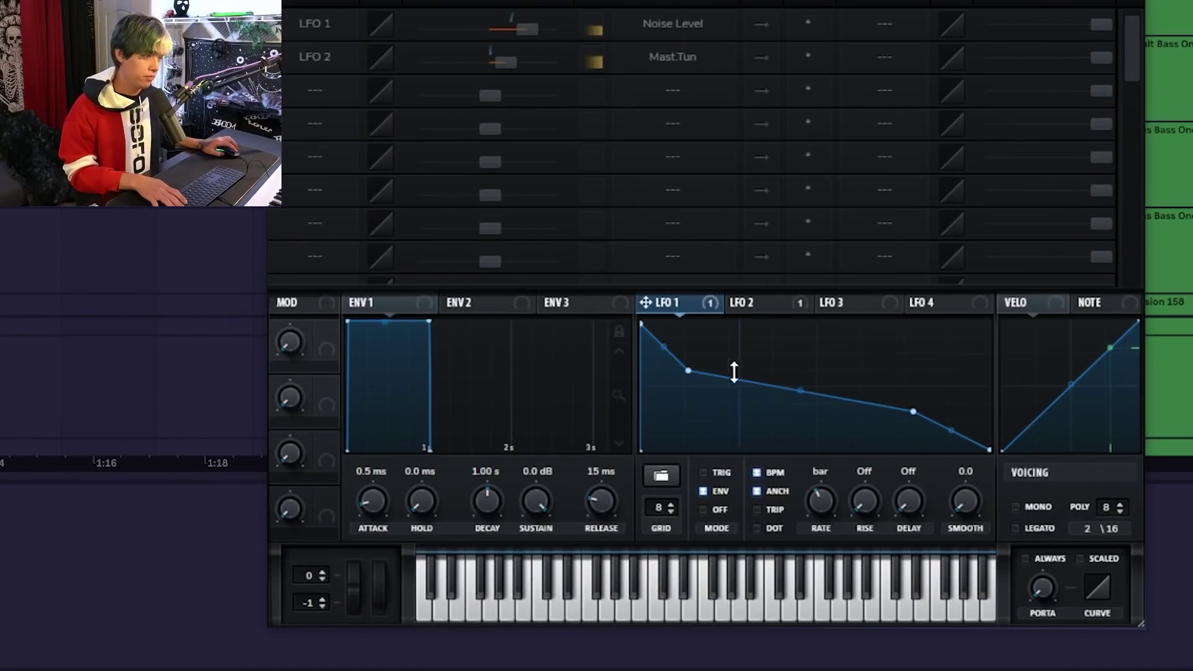
# Set the rate of Serum's LFO 1 to 1/2 and leave the instrument window
pyautogui.moveTo(725, 557); pyautogui.dragTo(732, 538)
pyautogui.moveTo(830, 474); pyautogui.dragTo(834, 509)
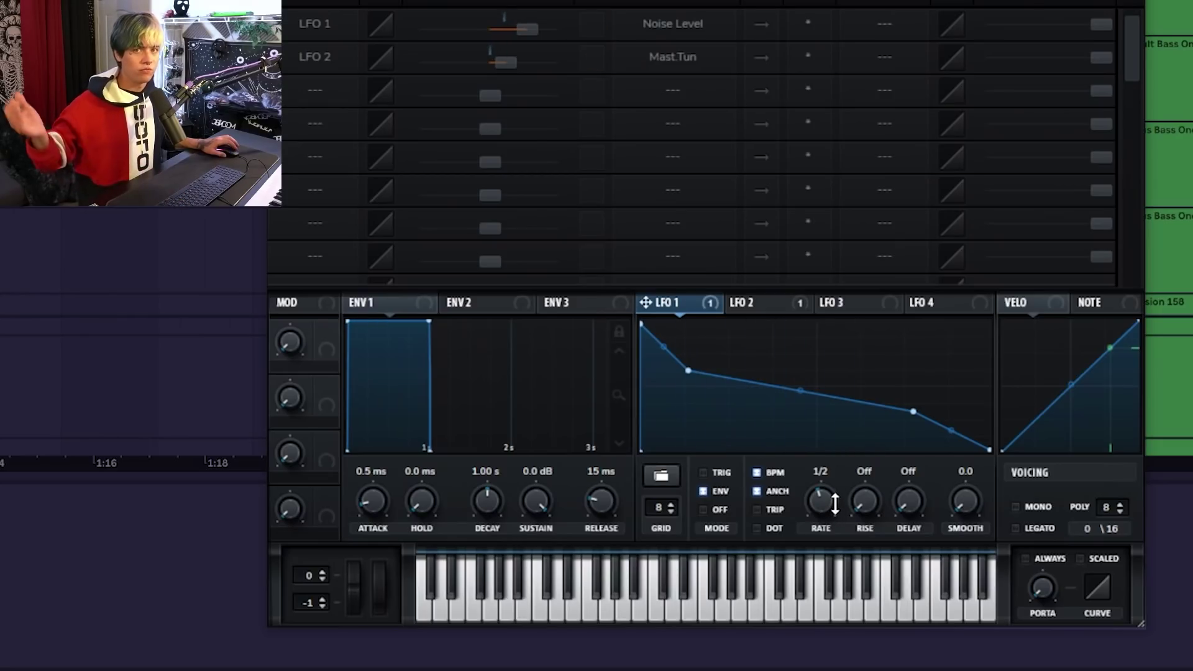
pyautogui.click(459, 51)
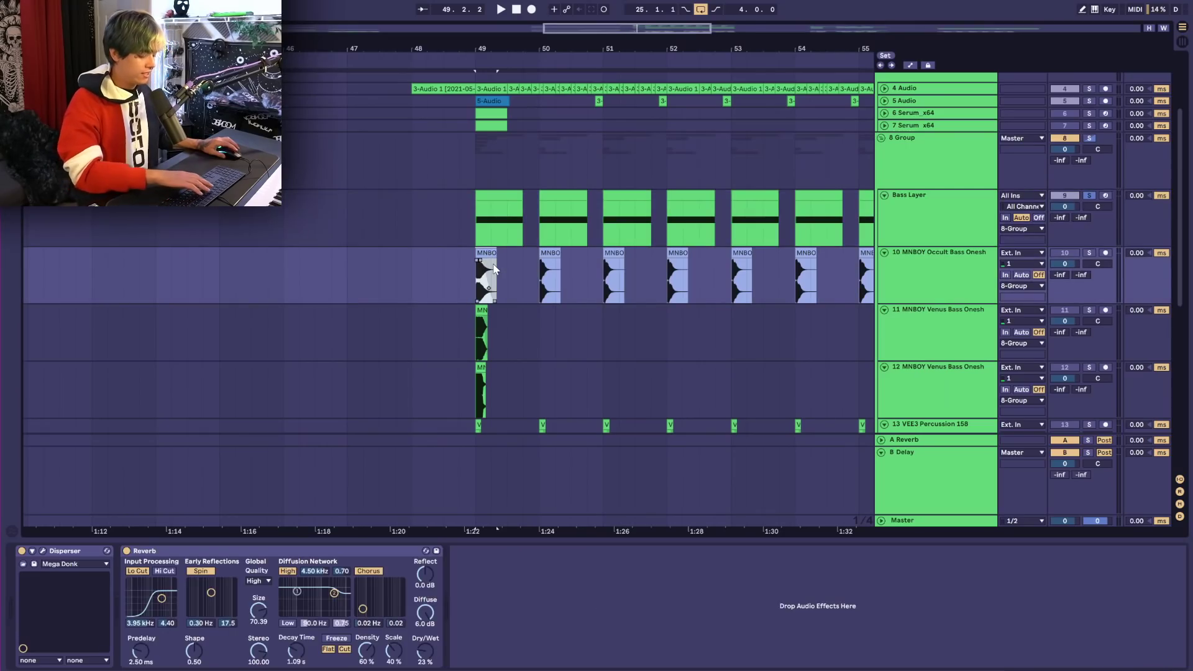
# Solo the MNBOY Occult Bass Oneshot track, play it, and examine its first clip's waveform up close
pyautogui.scroll(2, 494, 269)
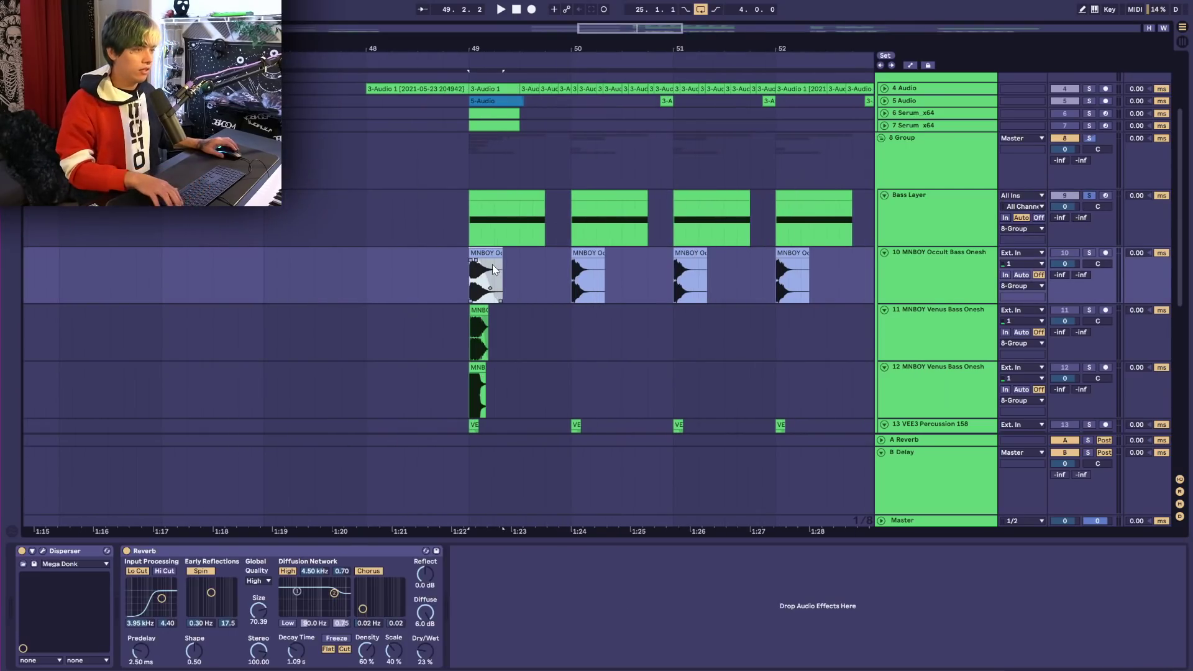
pyautogui.click(1091, 253)
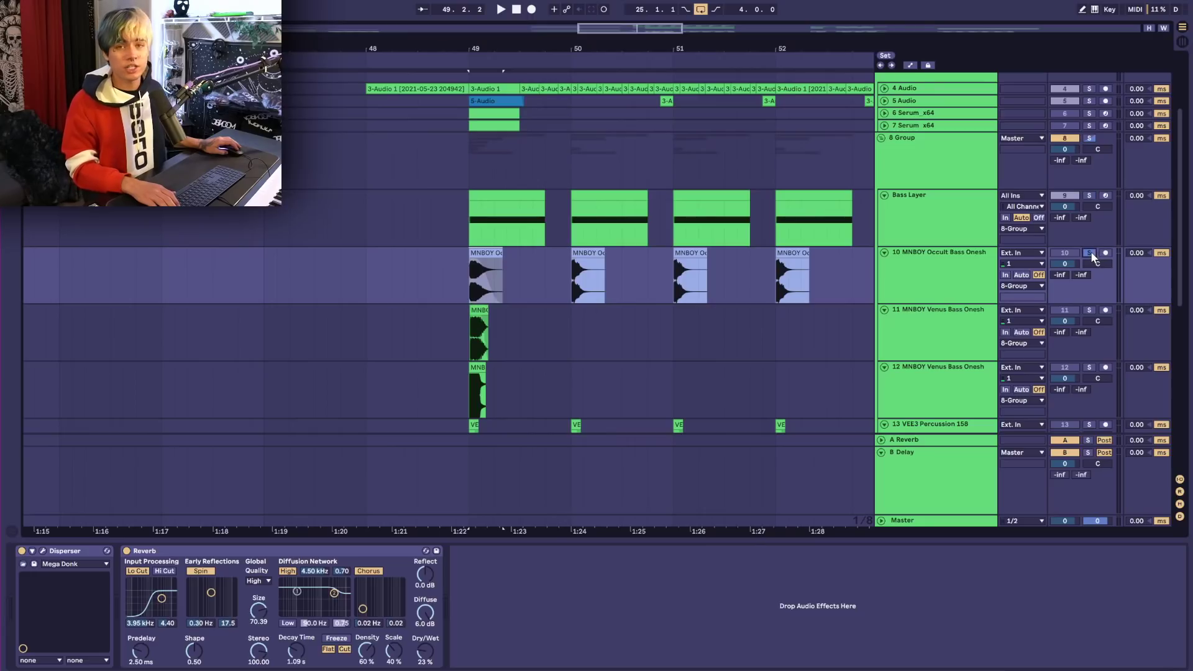
pyautogui.press('space')
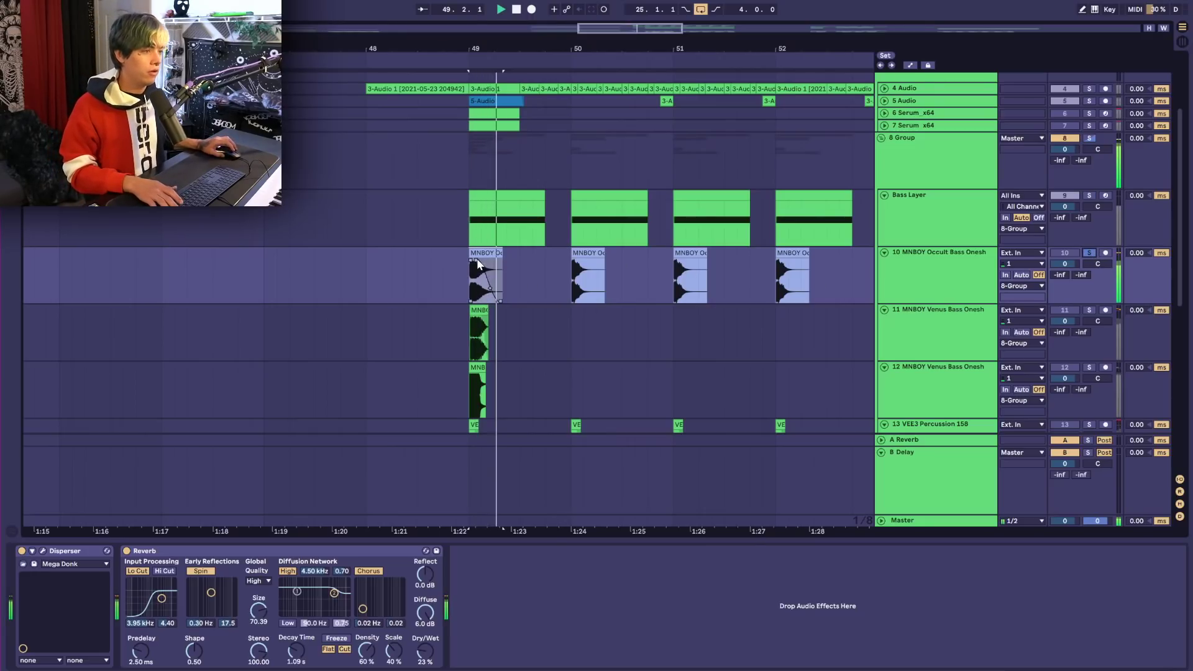
pyautogui.scroll(2, 497, 292)
pyautogui.hscroll(-1, 559, 292)
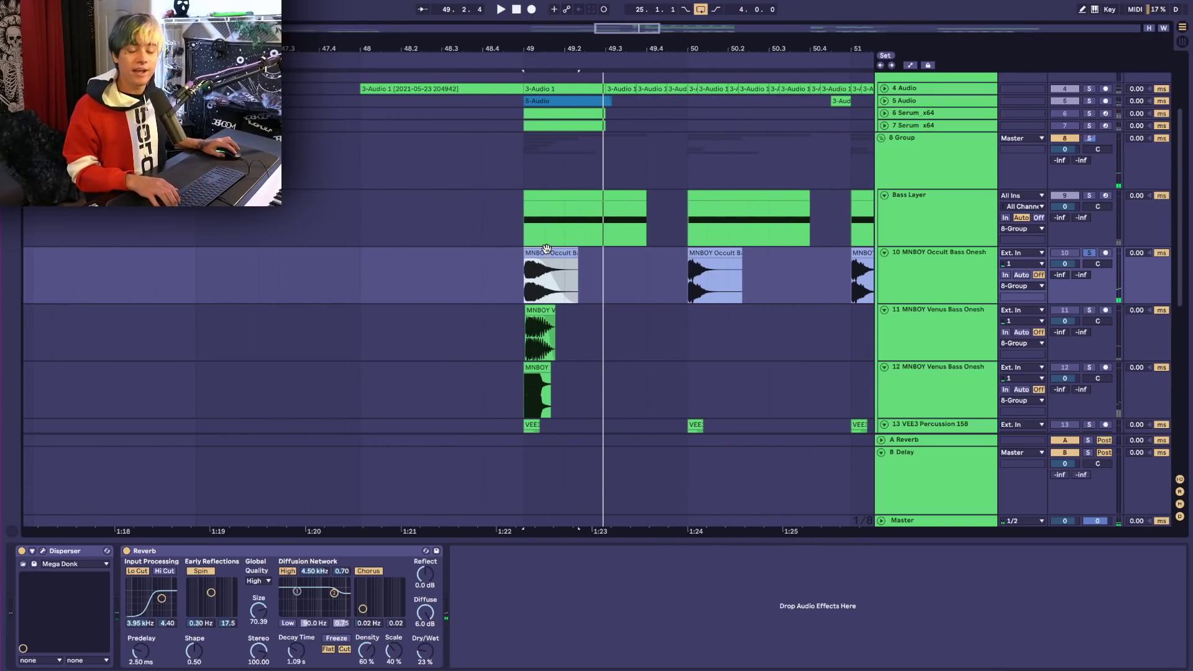
pyautogui.click(546, 248)
pyautogui.scroll(2, 548, 252)
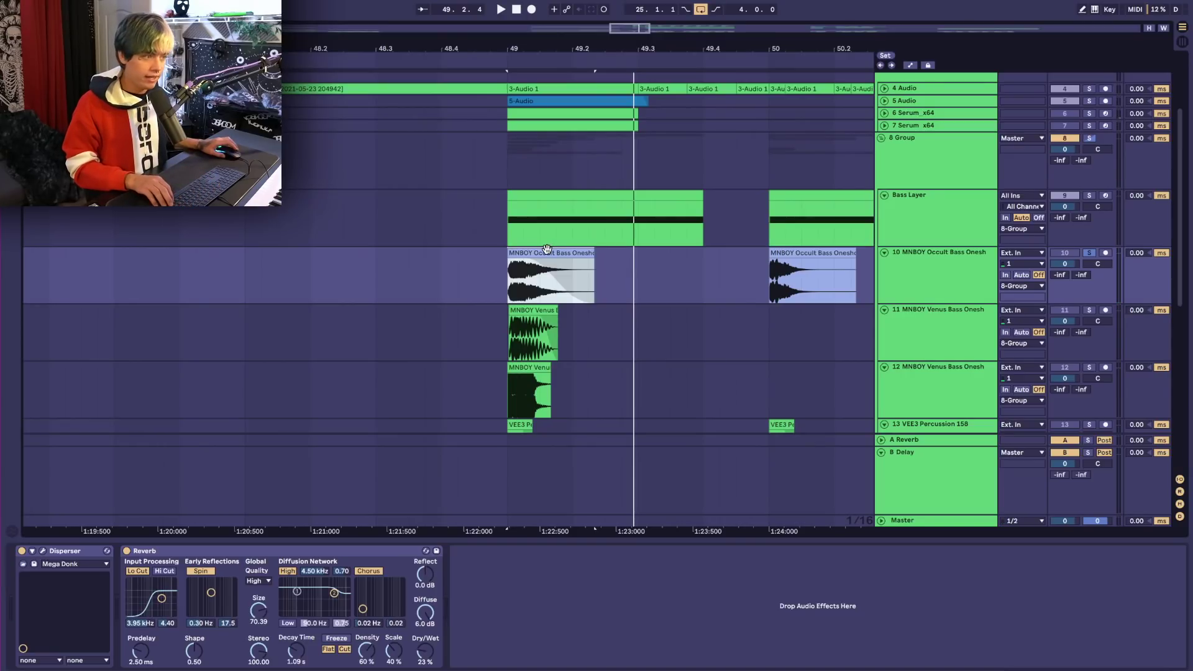
pyautogui.scroll(-3, 608, 300)
pyautogui.scroll(3, 1081, 186)
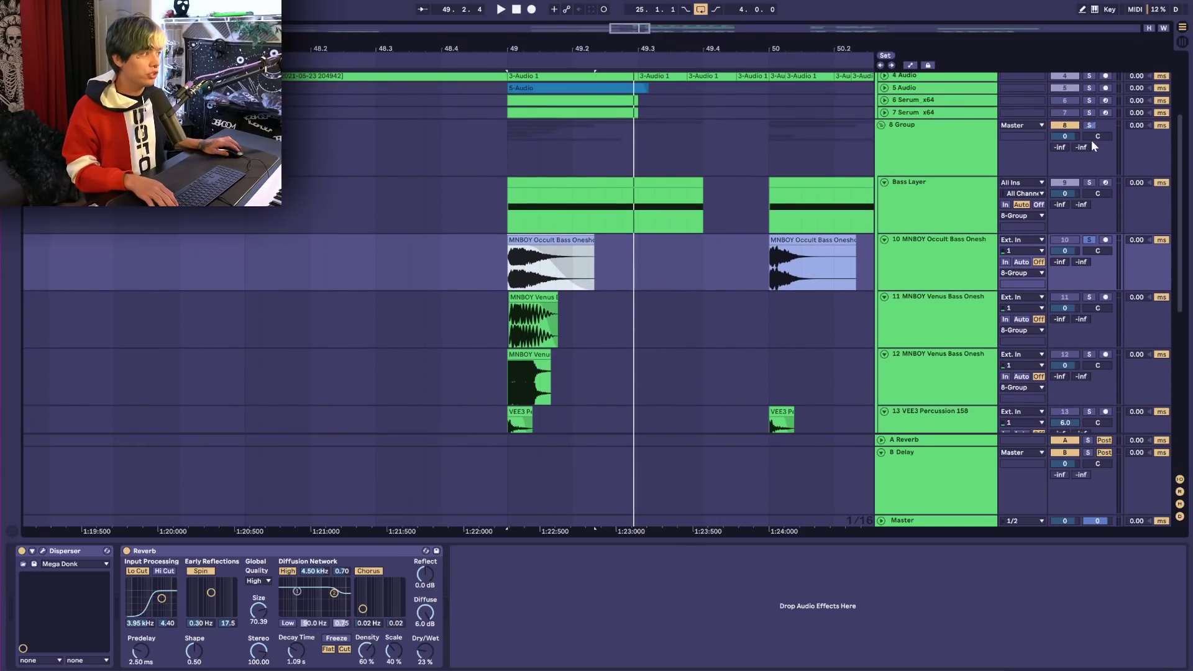
# Compare the Bass Layer played without solo alongside each MNBOY oneshot enabled in turn: Occult, first Venus and second Venus
pyautogui.scroll(1, 1075, 261)
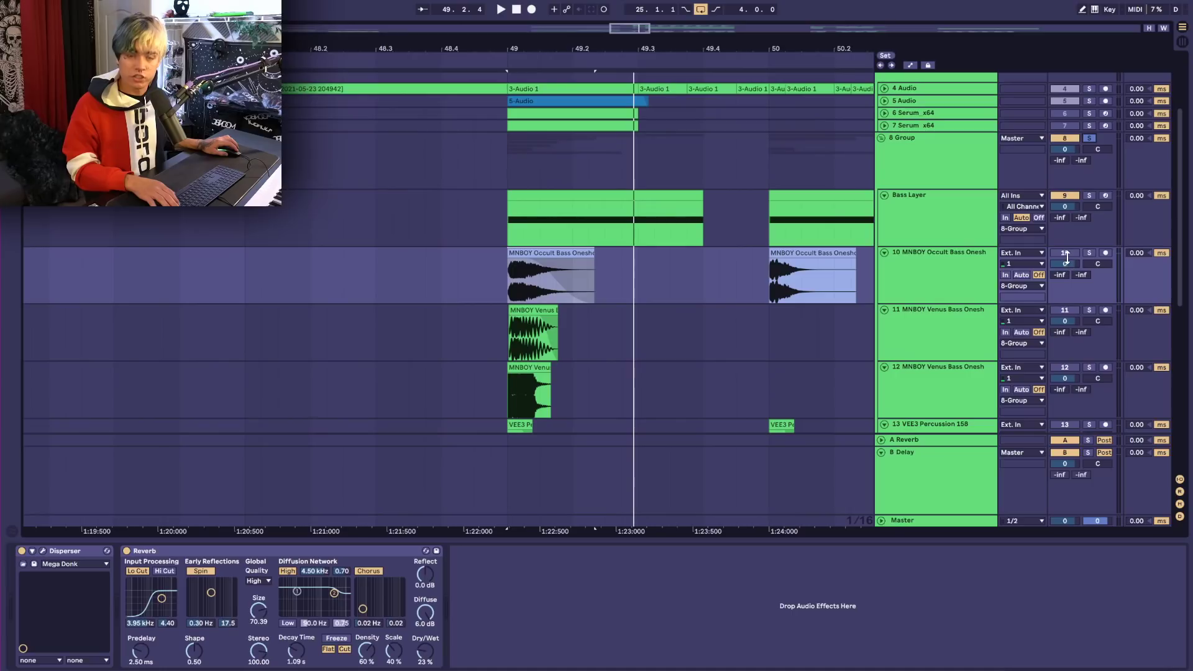
pyautogui.scroll(-3, 1066, 254)
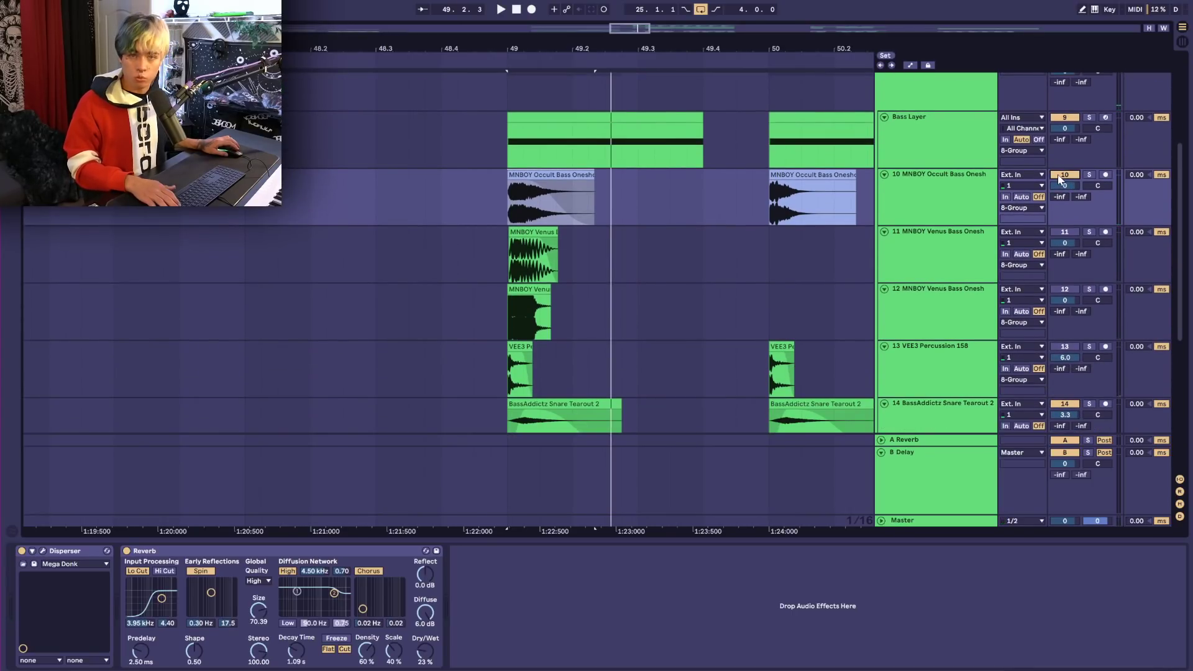
pyautogui.press('space')
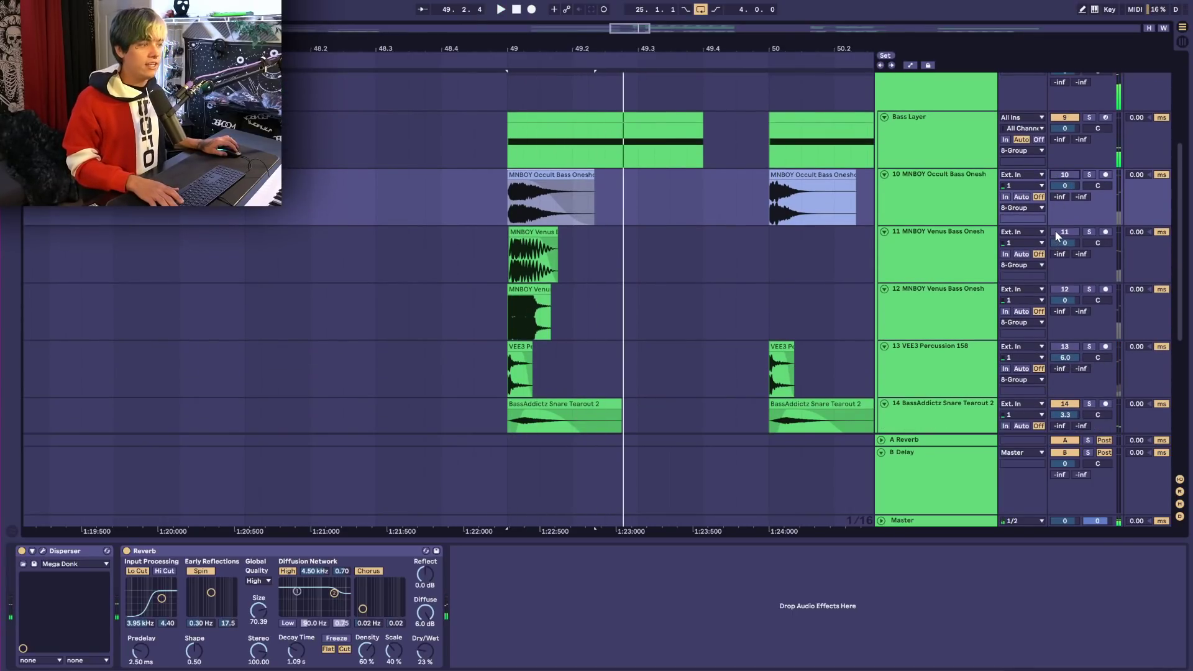
pyautogui.press('space')
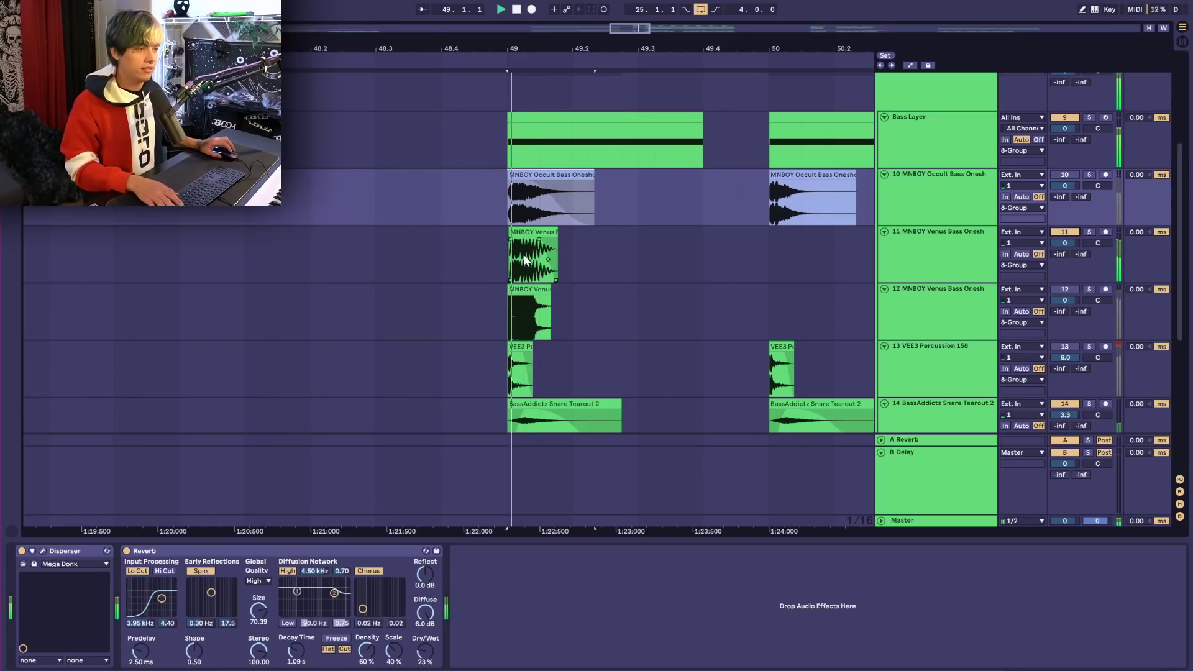
pyautogui.hotkey('ctrl', 'l')
pyautogui.hotkey('ctrl', 'l')
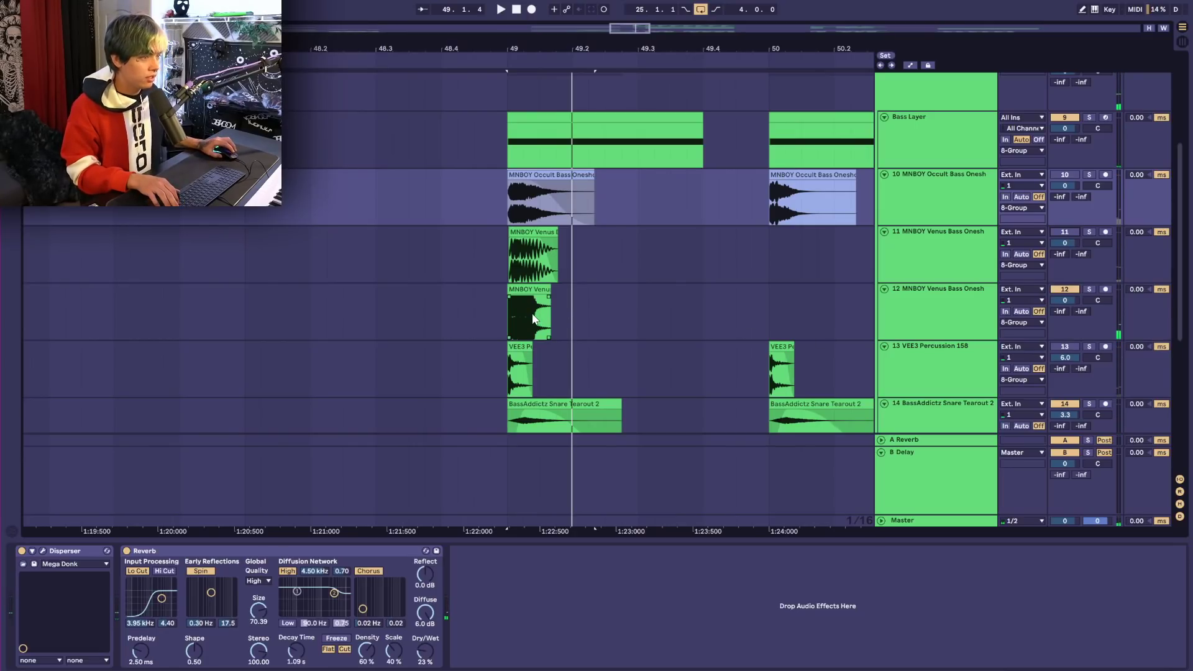
pyautogui.click(536, 290)
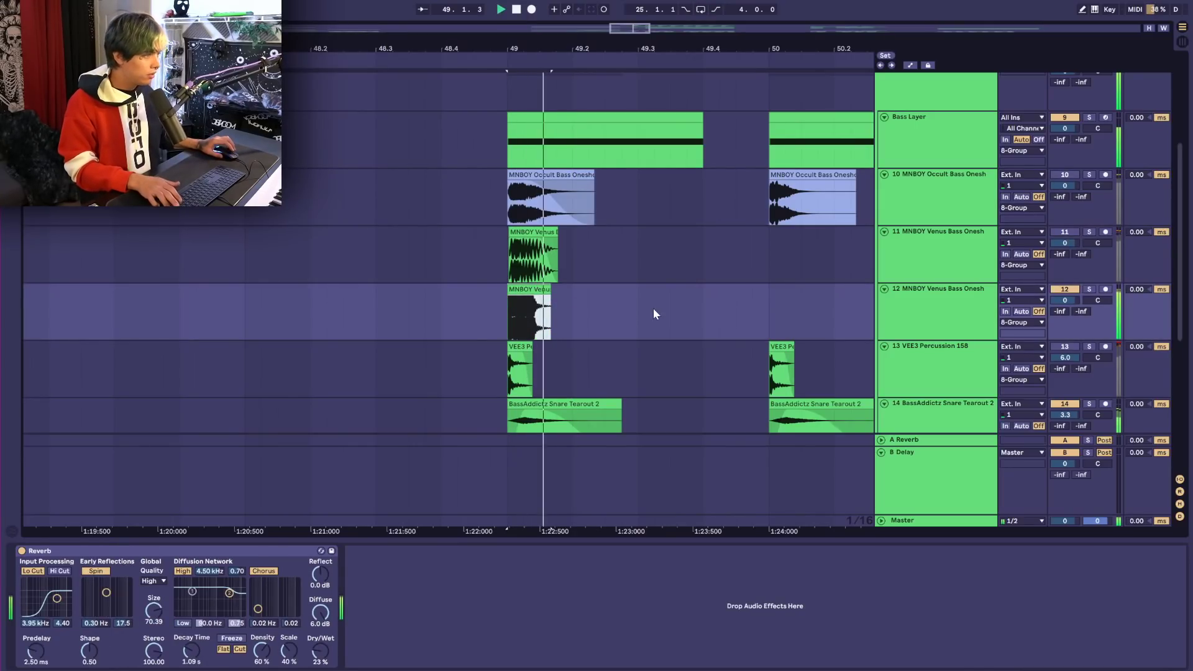
pyautogui.click(933, 300)
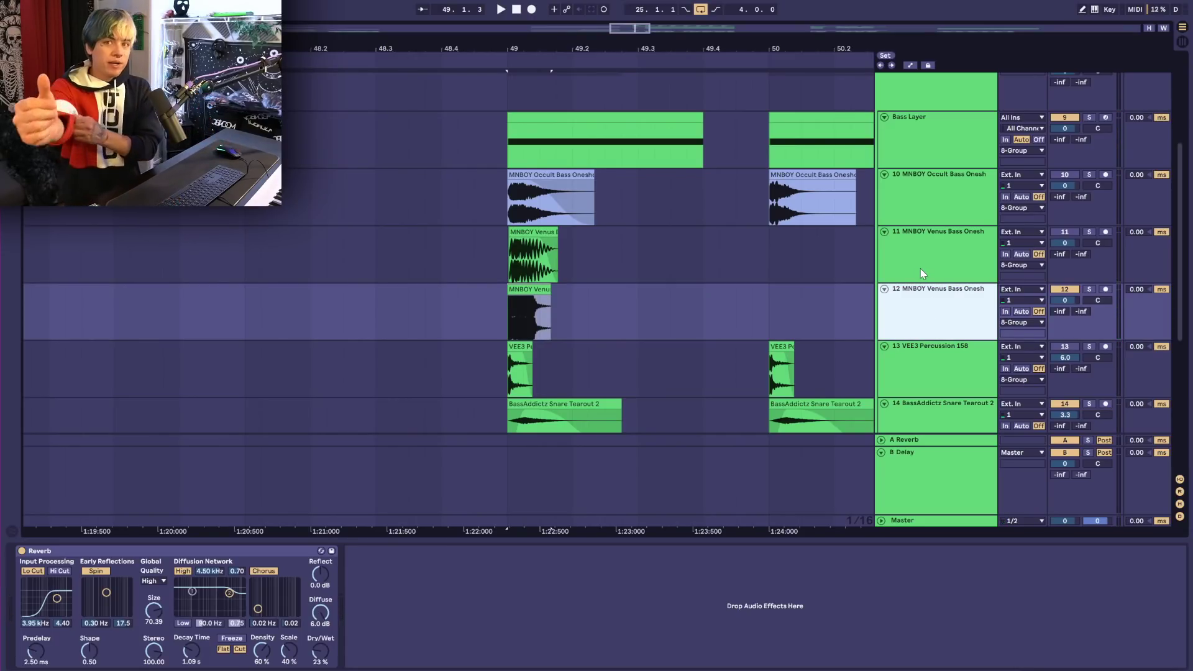
# Activate the MNBOY Occult Bass Oneshot track alongside the second MNBOY Venus track and play the combined layers
pyautogui.click(912, 205)
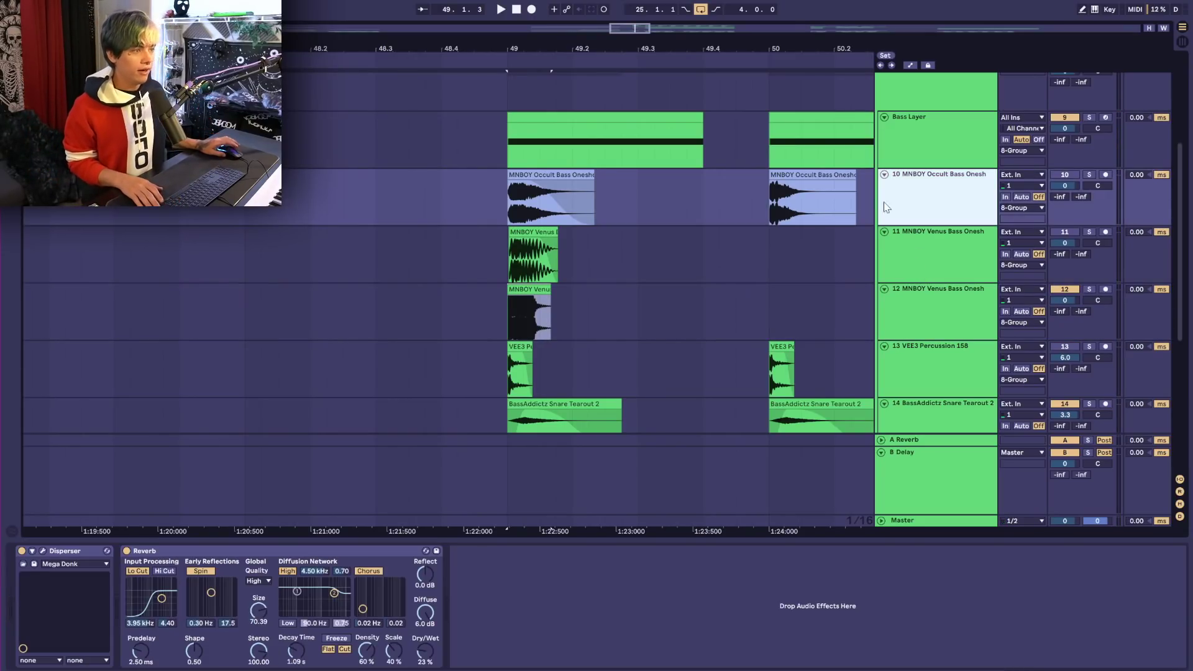
pyautogui.click(522, 174)
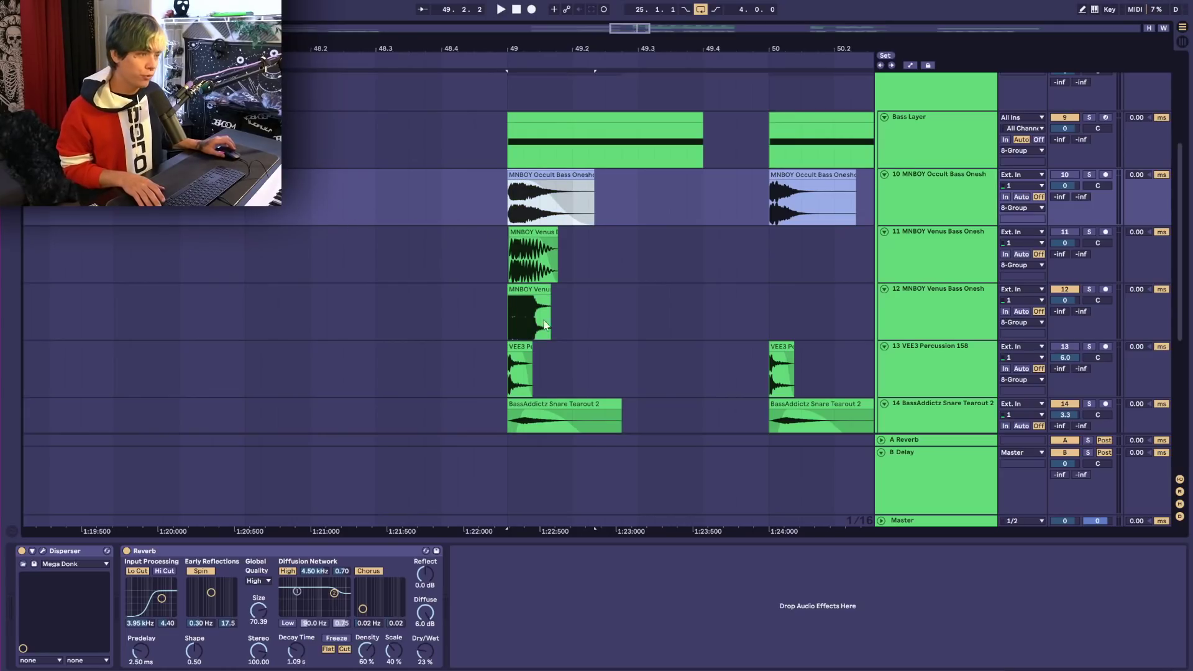
pyautogui.click(1064, 167)
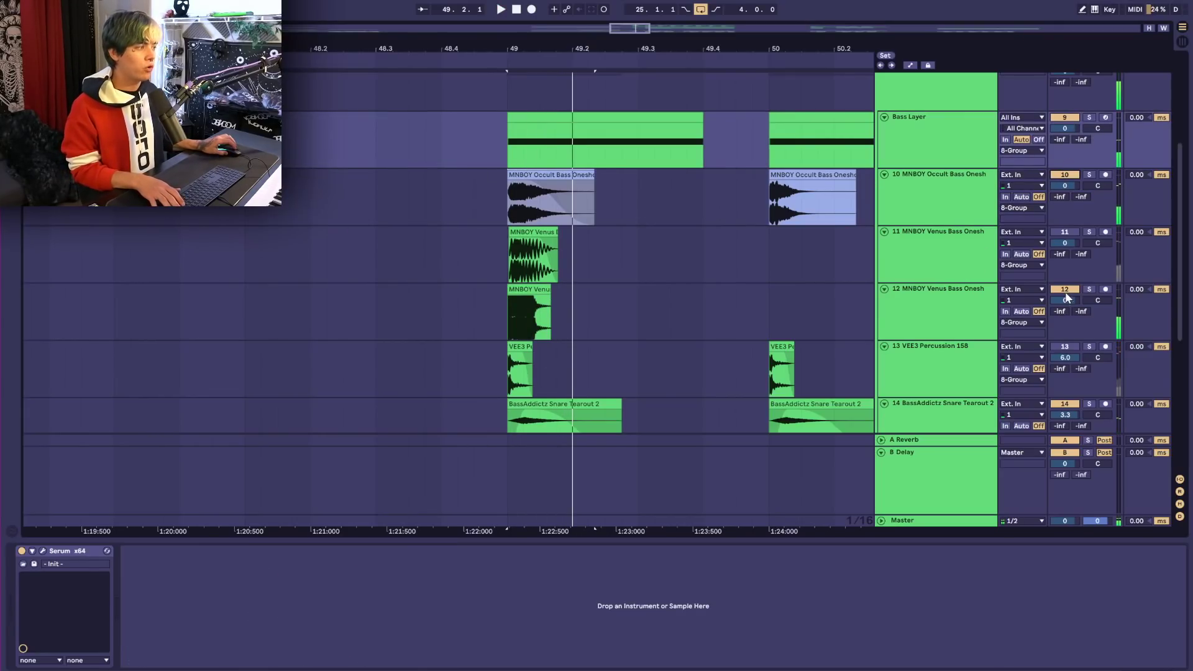
pyautogui.click(510, 185)
pyautogui.press('space')
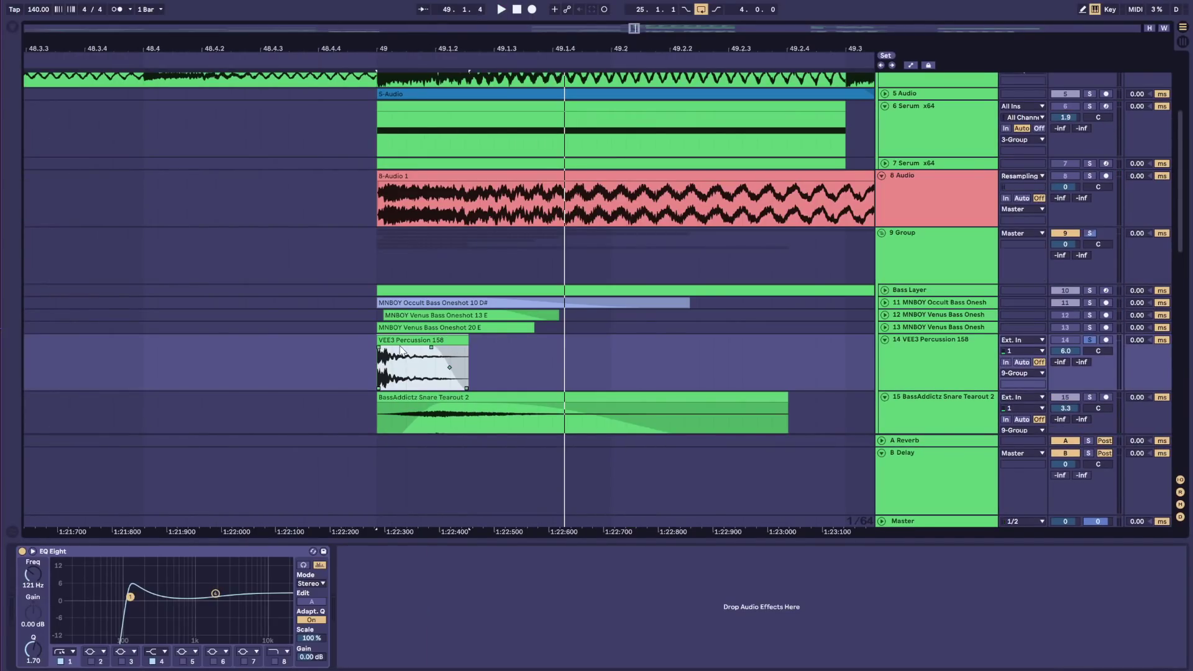
# Set band 1 of the VEE3 Percussion 158 track's EQ Eight to a Q of 2.29 and play the clip
pyautogui.moveTo(138, 599); pyautogui.dragTo(131, 592)
pyautogui.press('space')
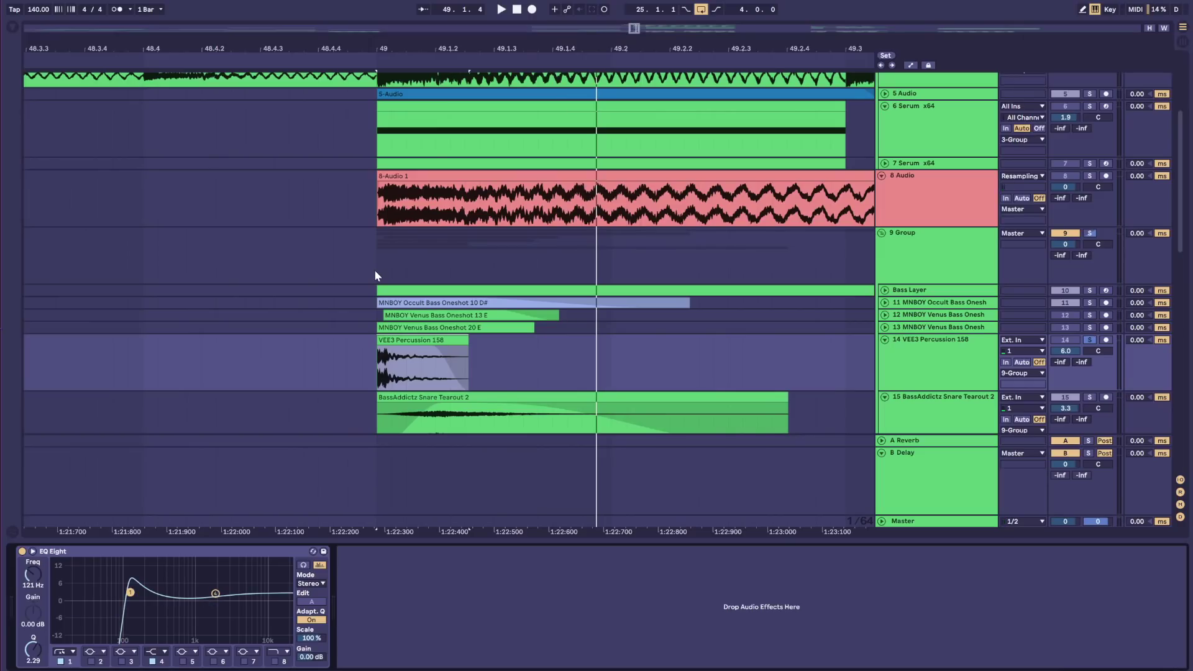
# Open the Disperser effect on the 9 Group track and move its window clear of the upper tracks
pyautogui.click(374, 270)
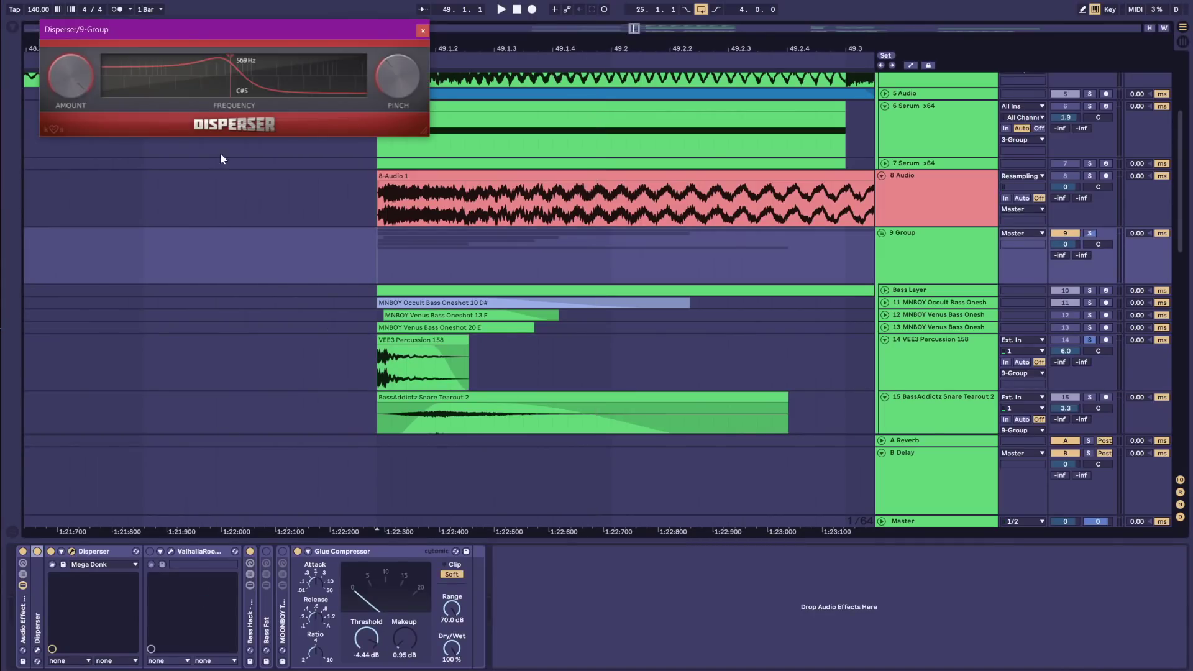
pyautogui.moveTo(172, 28); pyautogui.dragTo(468, 279)
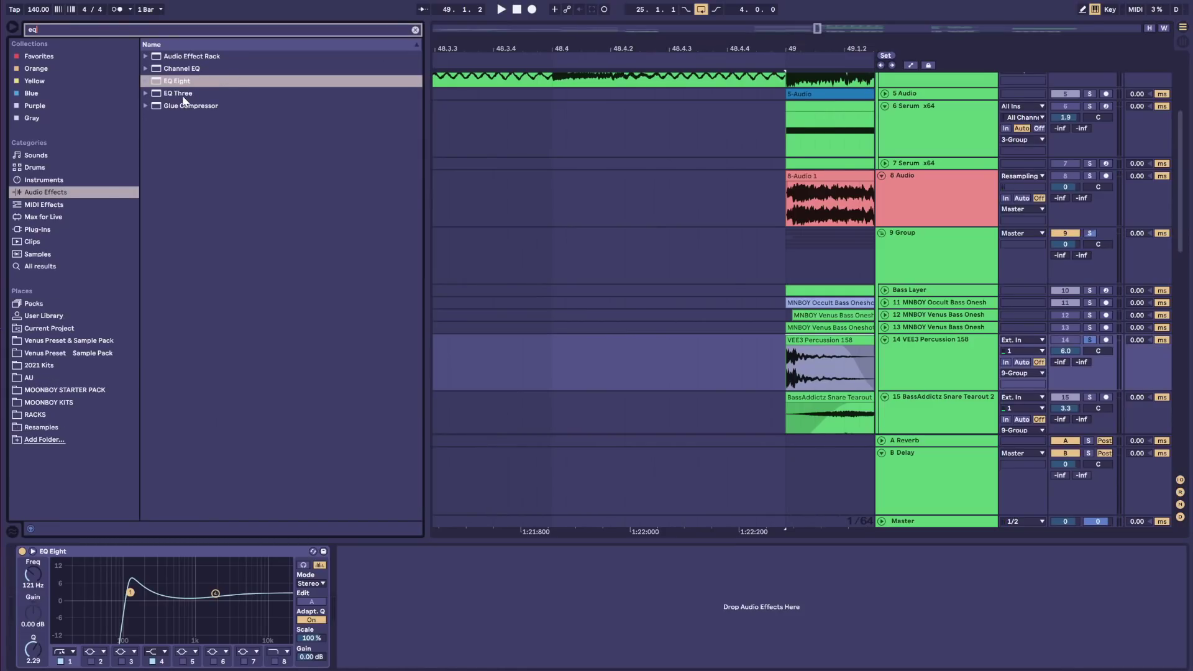
# Search the audio effects for "eq" and add EQ Three after EQ Eight on the VEE3 Percussion 158 track
pyautogui.moveTo(182, 97)
pyautogui.mouseDown()
pyautogui.moveTo(407, 660)
pyautogui.moveTo(399, 616)
pyautogui.mouseUp()
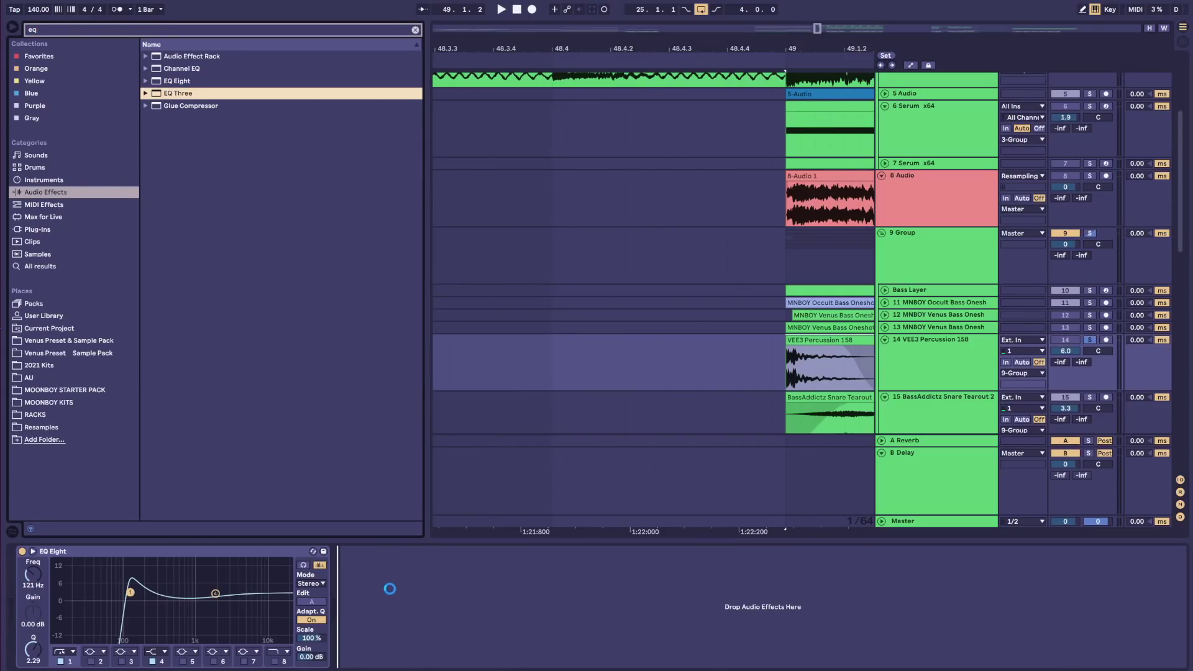
# Collapse EQ Three and duplicate it until six copies follow EQ Eight on the VEE3 Percussion 158 track
pyautogui.doubleClick(365, 553)
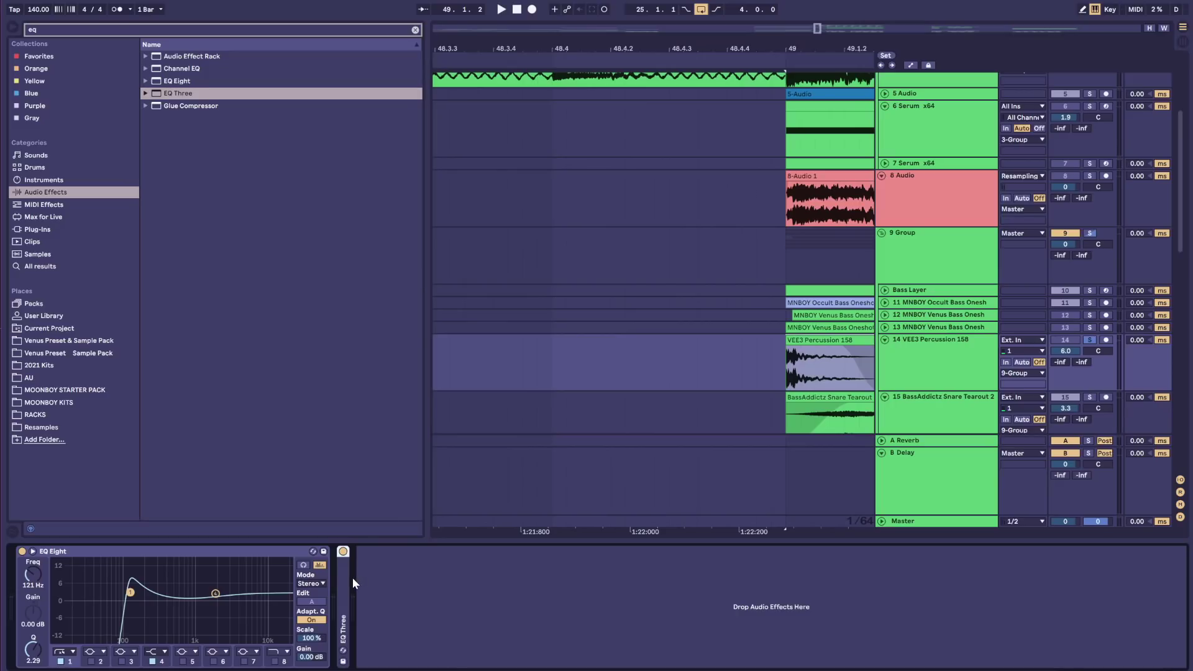
pyautogui.hotkey('ctrl', 'd')
pyautogui.hotkey('ctrl', 'd')
pyautogui.hotkey('ctrl', 'd')
pyautogui.hotkey('ctrl', 'd')
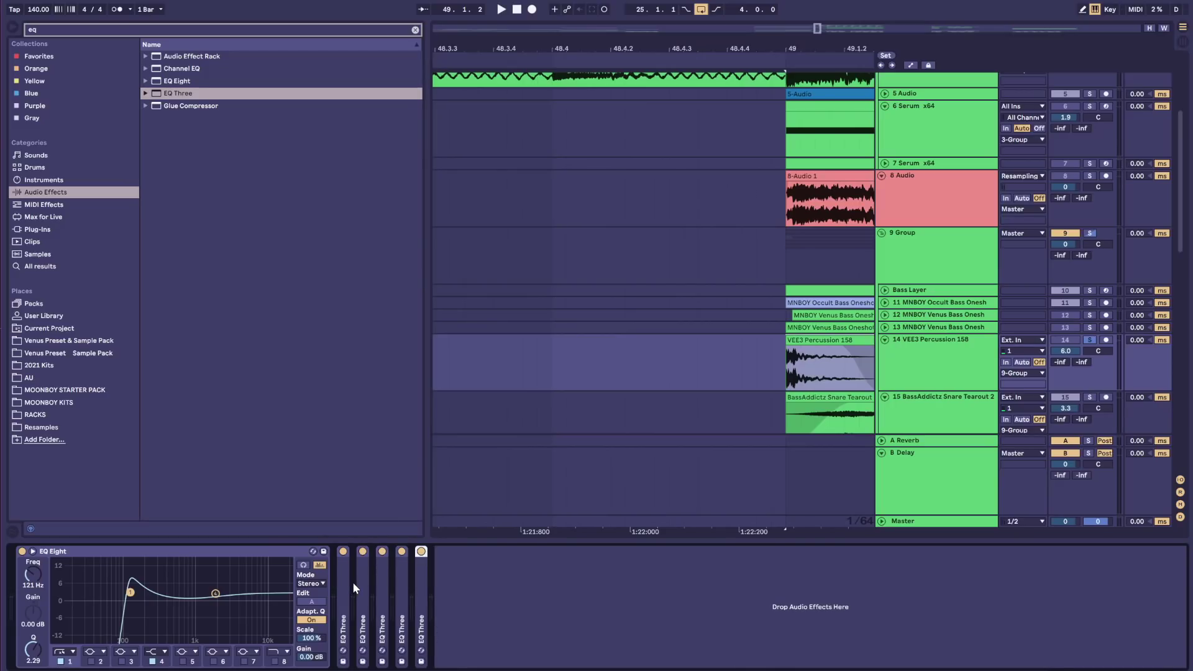
pyautogui.hotkey('ctrl', 'd')
pyautogui.hotkey('ctrl', 'd')
pyautogui.hotkey('ctrl', 'd')
pyautogui.hotkey('ctrl', 'd')
pyautogui.hotkey('ctrl', 'd')
pyautogui.hotkey('ctrl', 'd')
pyautogui.hotkey('ctrl', 'd')
pyautogui.hotkey('ctrl', 'd')
pyautogui.hotkey('ctrl', 'd')
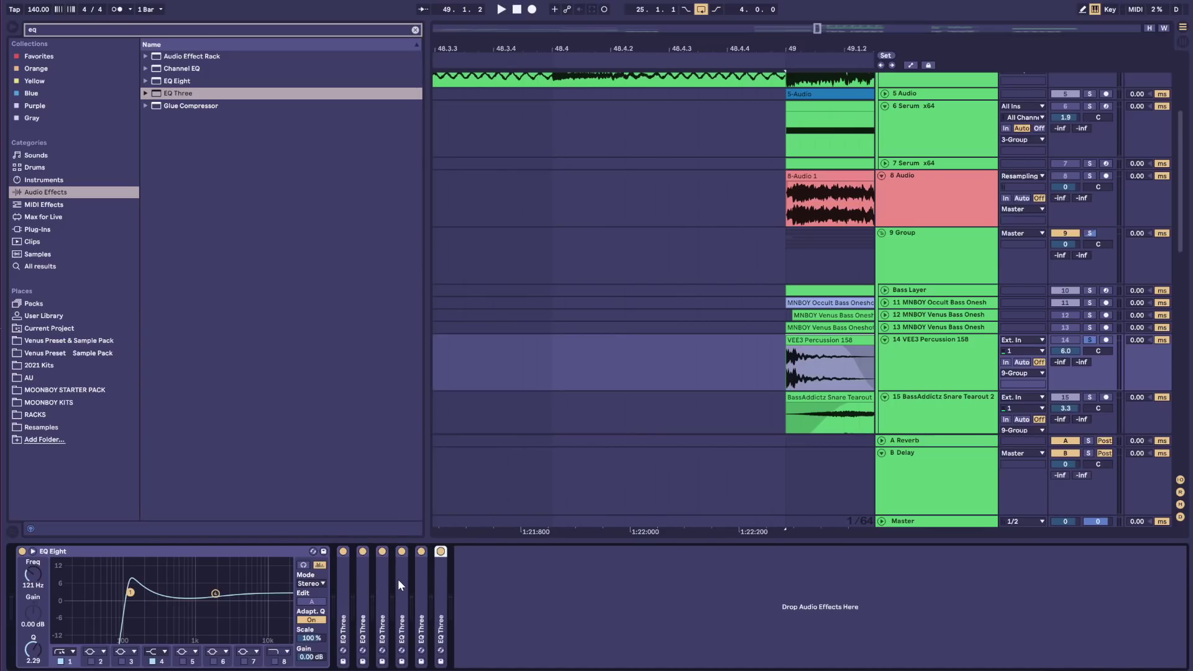
# Group the chain of EQ Three devices into one rack and toggle it while playing the percussion clip
pyautogui.keyDown('shift'); pyautogui.click(343, 558); pyautogui.keyUp('shift')
pyautogui.hotkey('ctrl', 'g')
pyautogui.press('space')
pyautogui.click(343, 551)
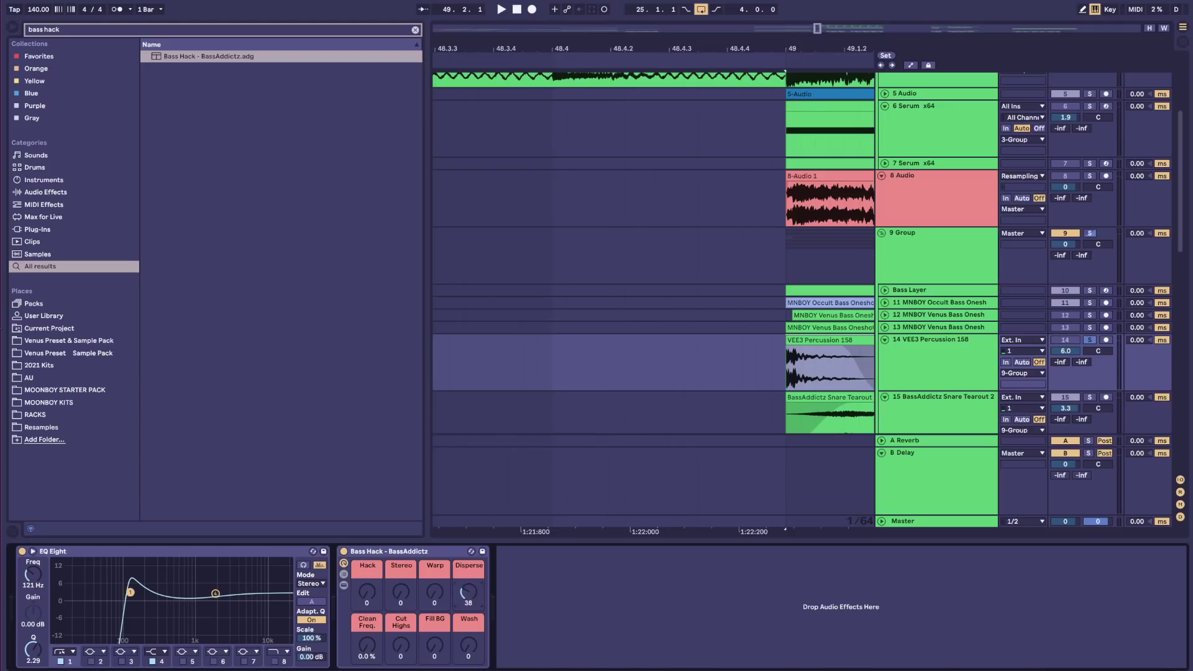
# Play the percussion clip and raise the Disperse macro of the Bass Hack rack after EQ Eight
pyautogui.press('space')
pyautogui.moveTo(468, 592); pyautogui.dragTo(468, 559)
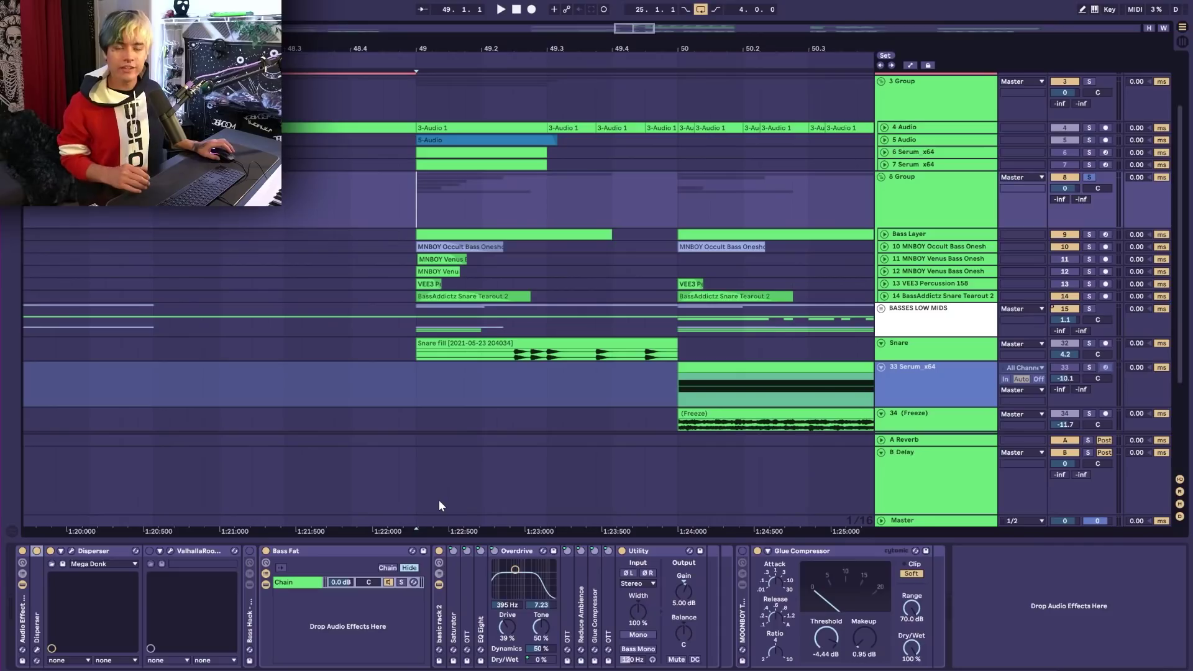
# Examine the effects inside the group's bass rack, unfolding its Glue Compressor and the OTT that follows it
pyautogui.click(470, 583)
pyautogui.click(468, 589)
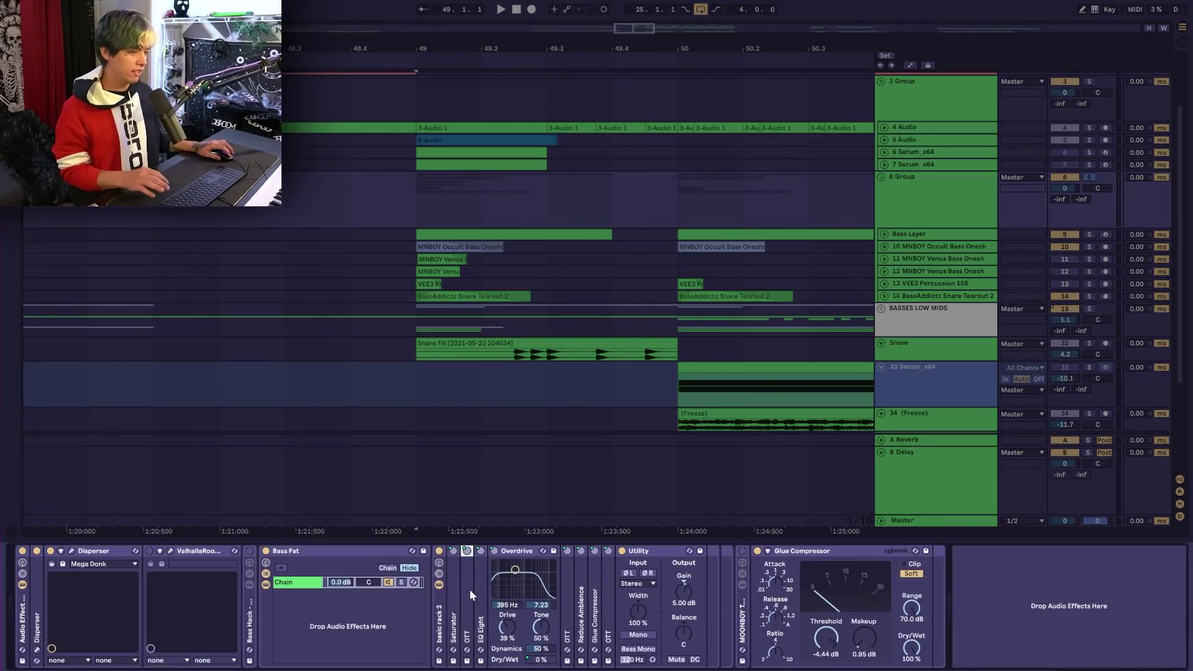
pyautogui.doubleClick(582, 612)
pyautogui.doubleClick(668, 555)
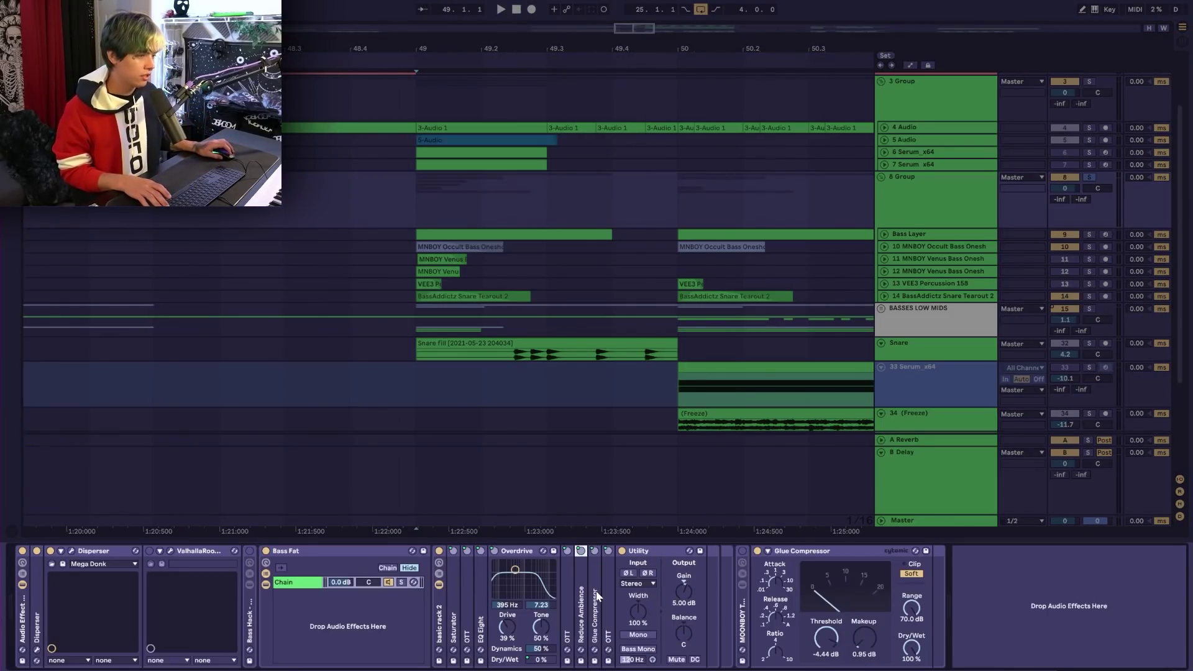
pyautogui.doubleClick(598, 596)
pyautogui.click(467, 589)
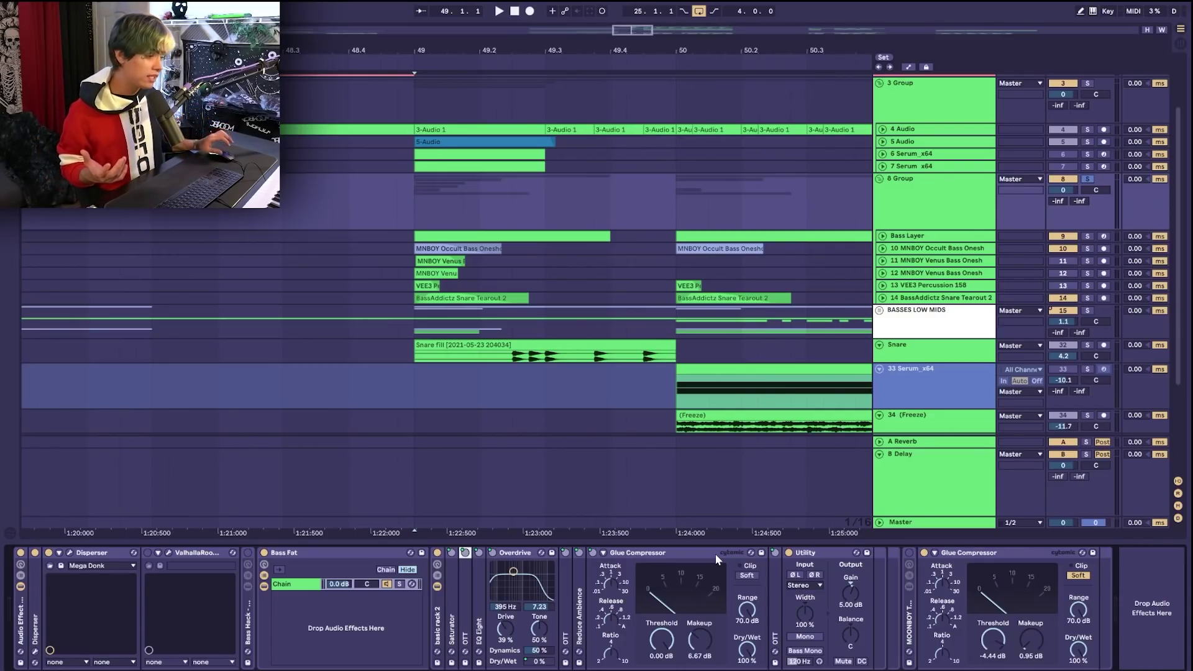
pyautogui.click(714, 554)
pyautogui.doubleClick(770, 578)
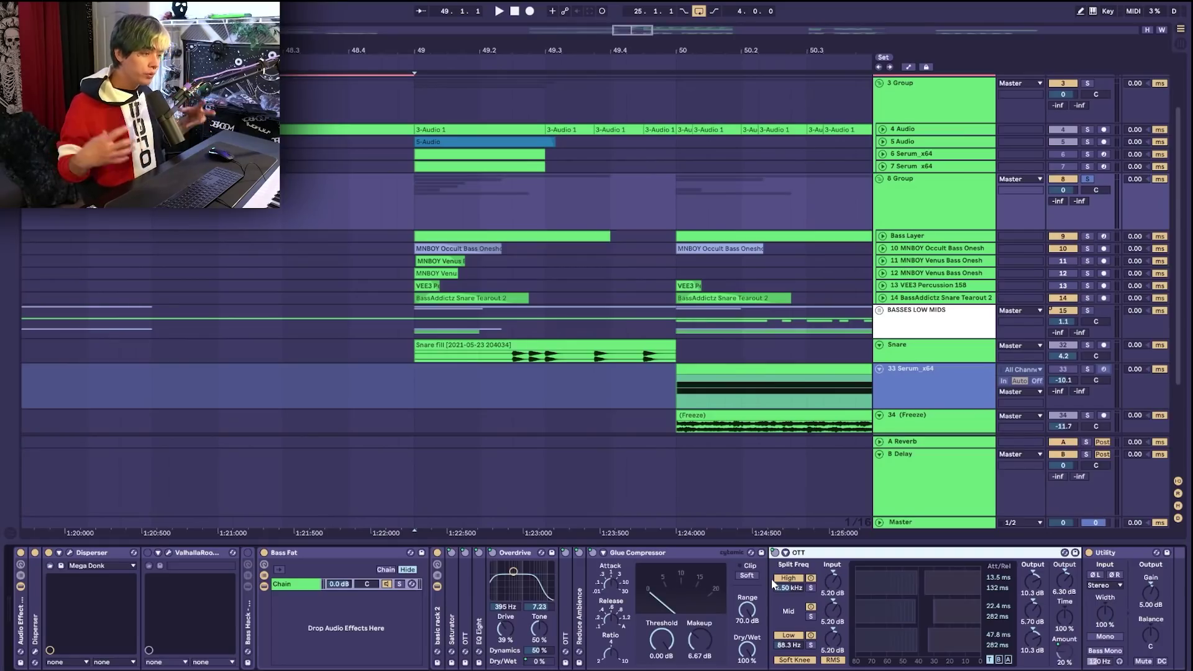
# Unfold the Bass Hack rack on the bass group and compare the sound with the rack bypassed and active during playback
pyautogui.click(278, 560)
pyautogui.doubleClick(250, 612)
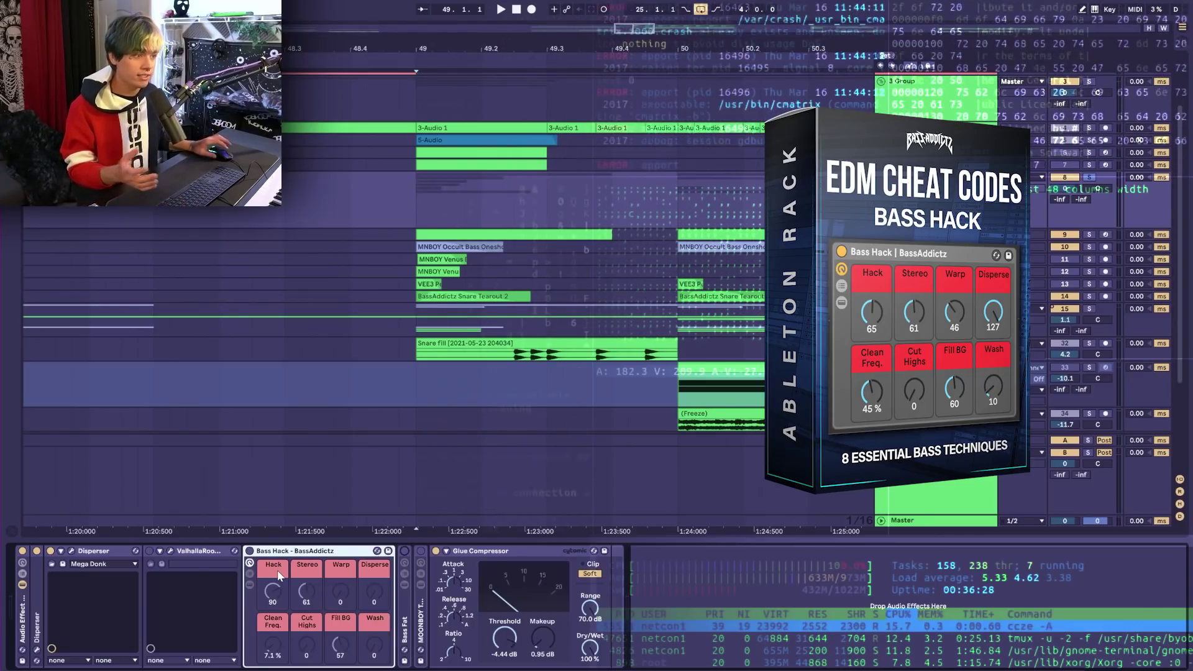
pyautogui.press('space')
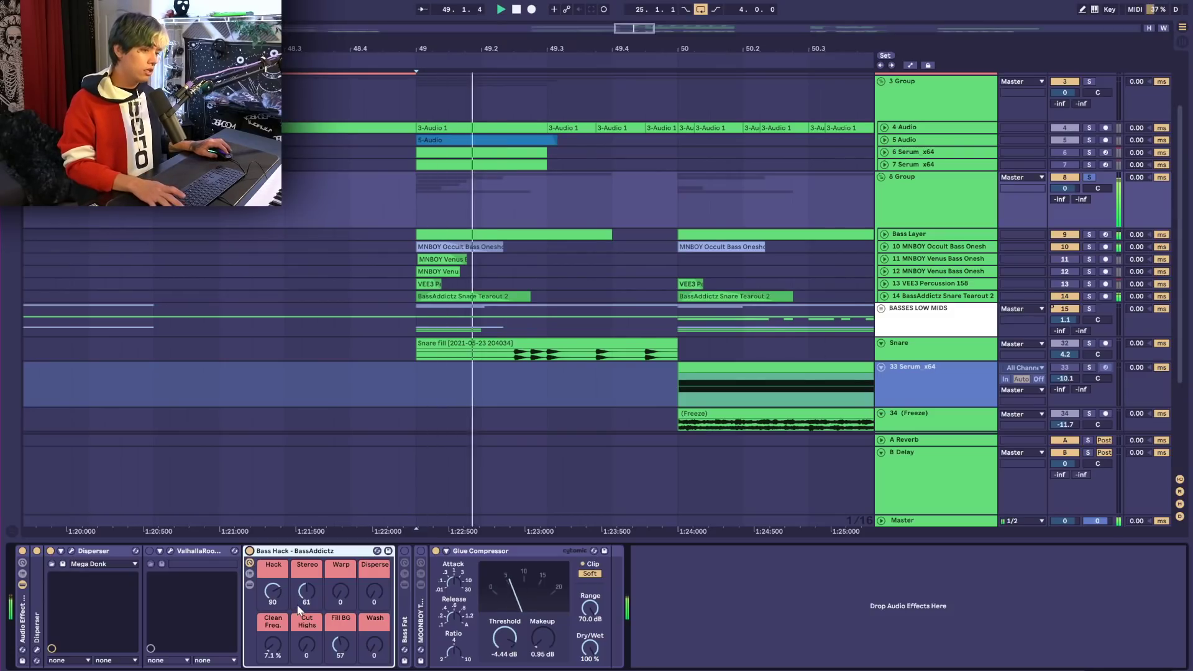
pyautogui.click(250, 550)
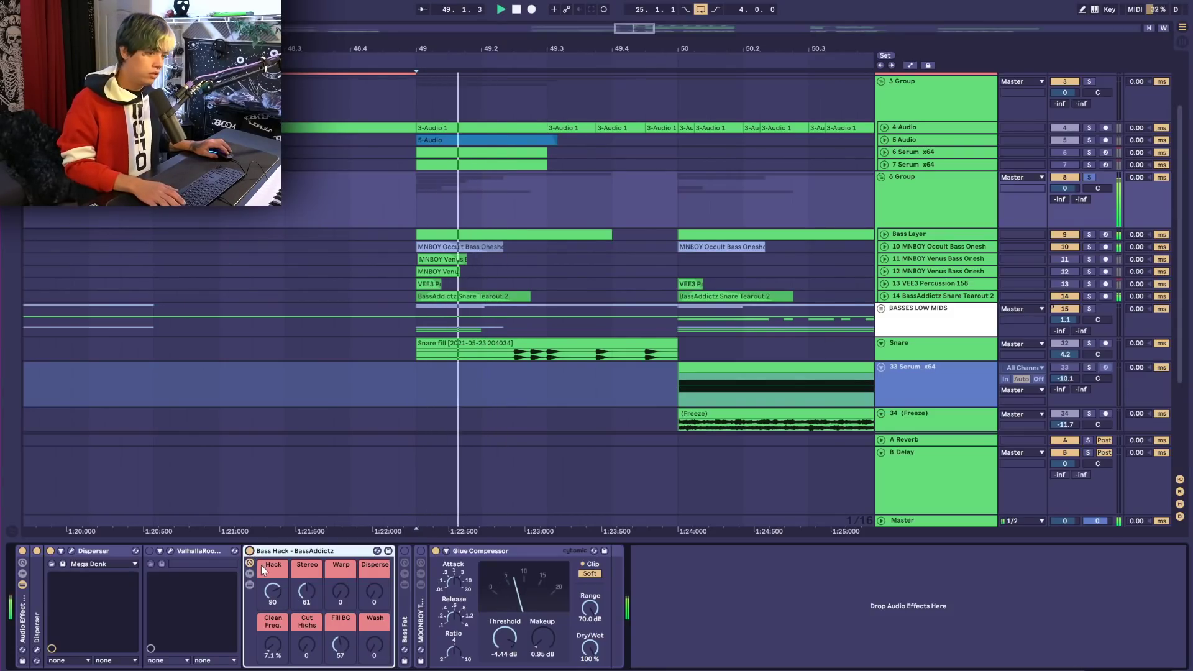
pyautogui.click(250, 551)
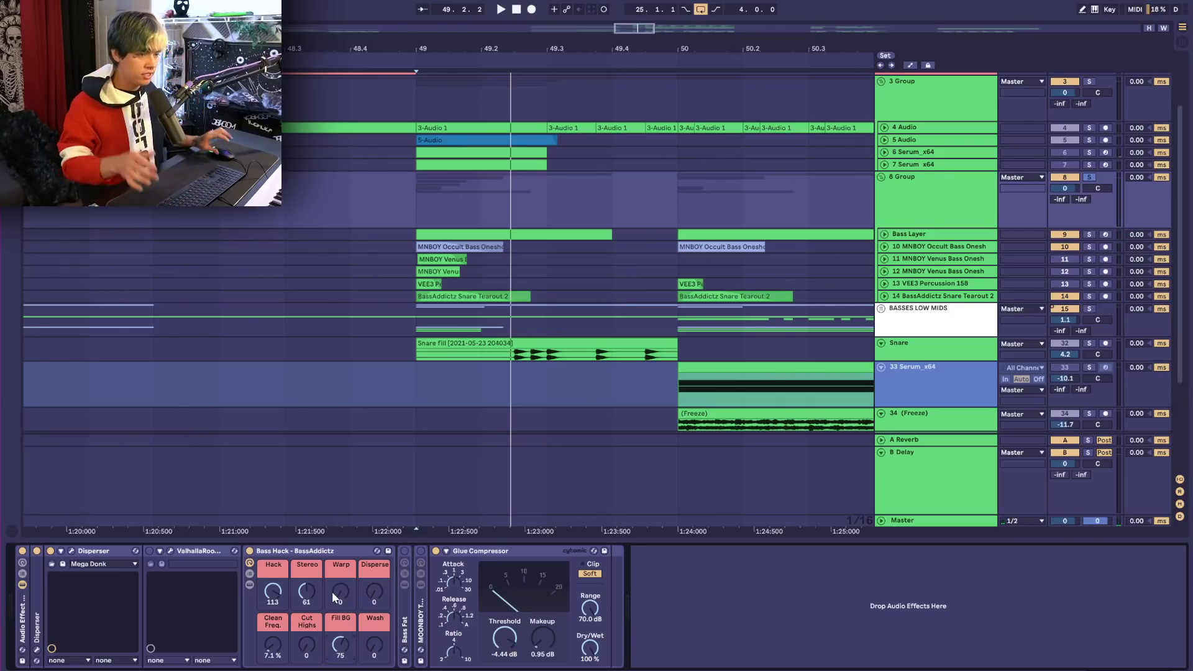
# Set the Bass Hack rack's Disperse macro to 127 during playback and collapse the rack
pyautogui.moveTo(368, 593); pyautogui.dragTo(373, 595)
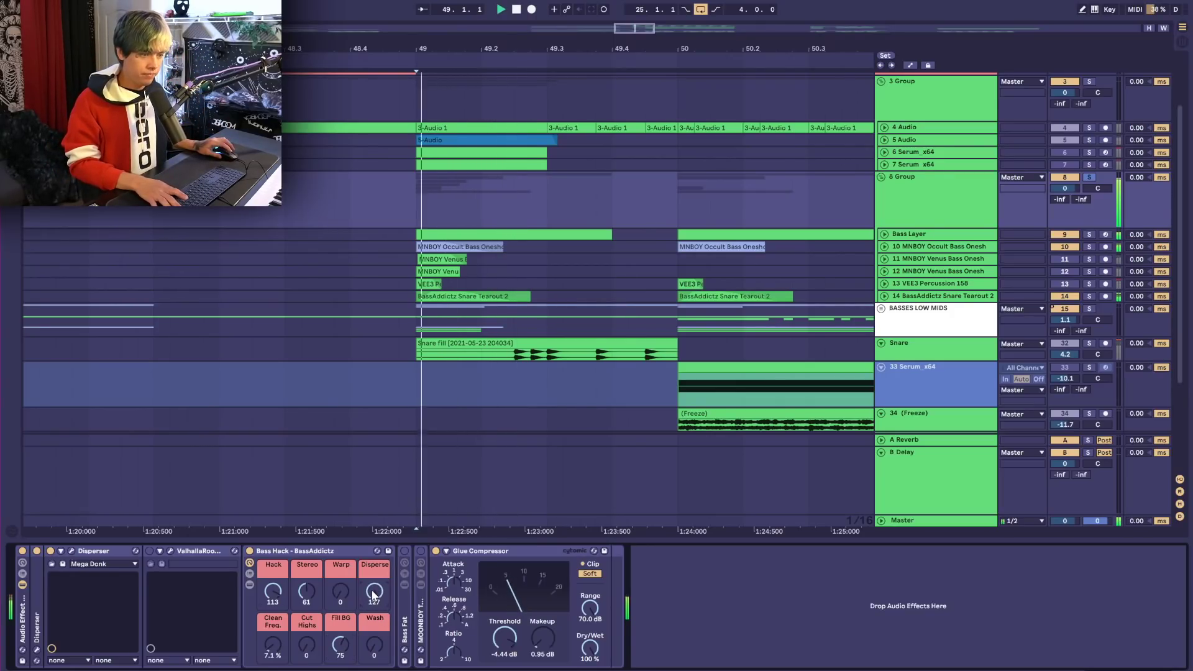
pyautogui.moveTo(341, 644); pyautogui.dragTo(273, 658)
pyautogui.doubleClick(274, 551)
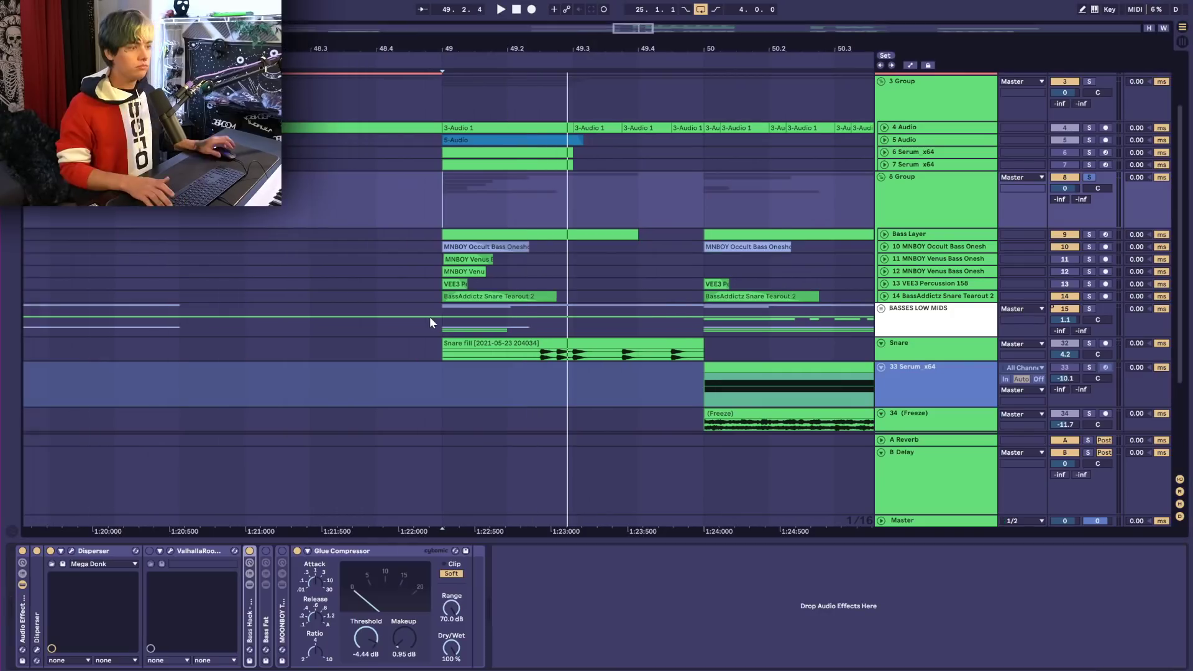
# Fold the 3 Group track and insert a new audio track below it with its input set to Resampling
pyautogui.scroll(3, 583, 285)
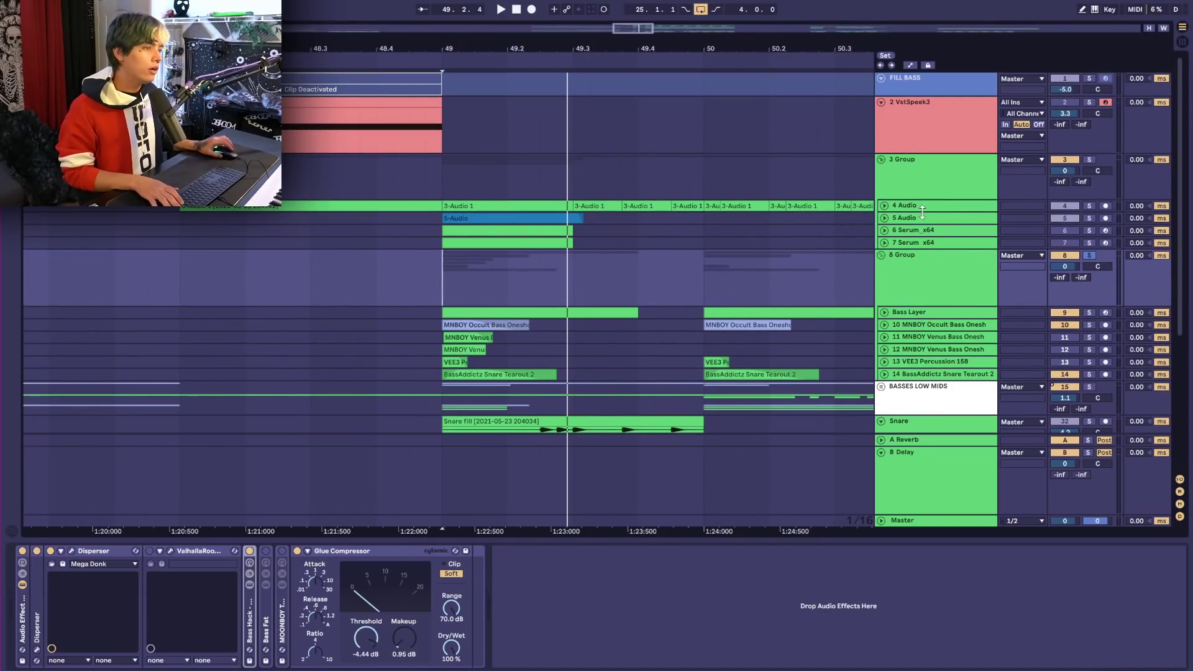
pyautogui.doubleClick(907, 160)
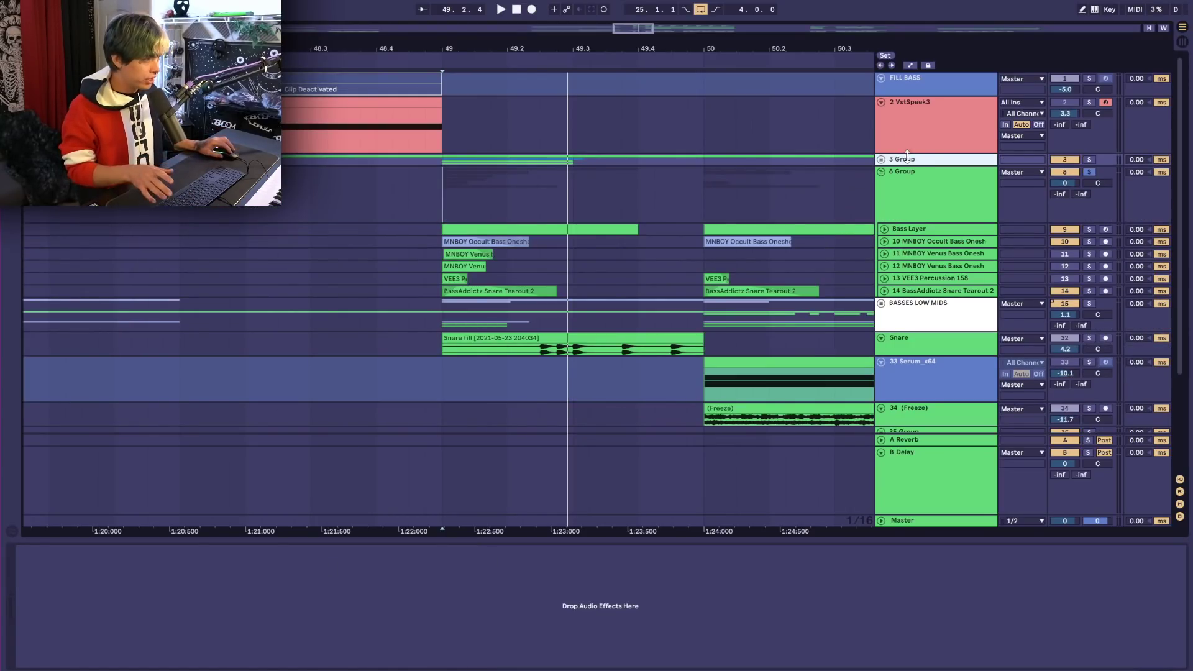
pyautogui.hotkey('ctrl', 't')
pyautogui.click(1007, 173)
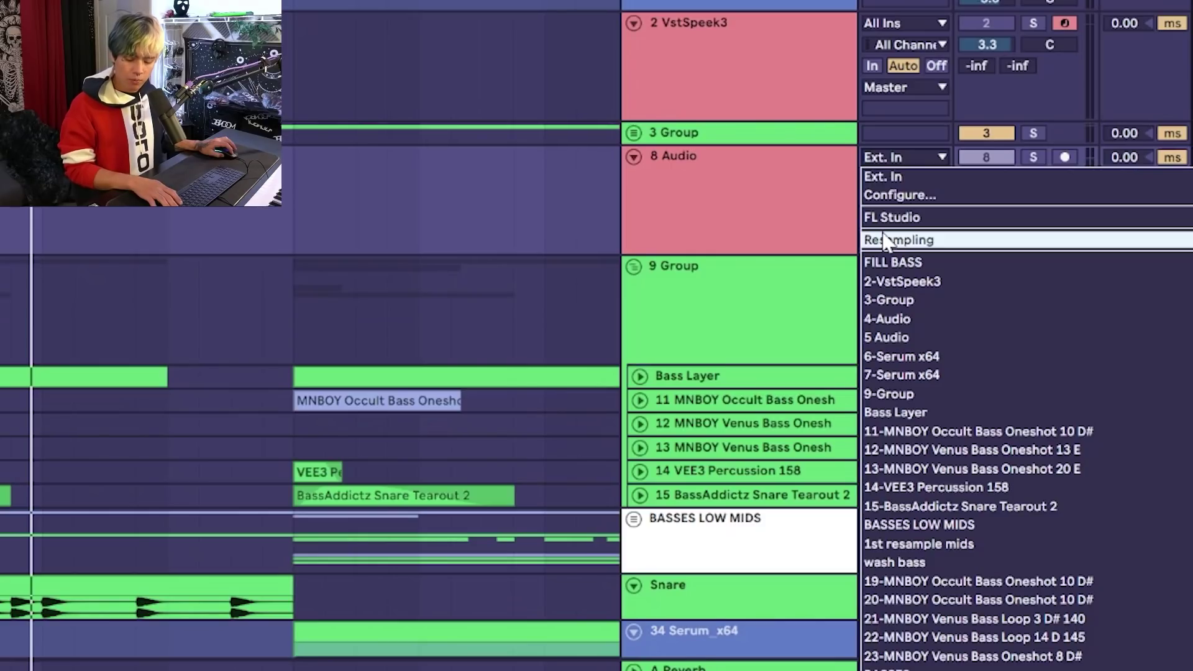
pyautogui.click(885, 240)
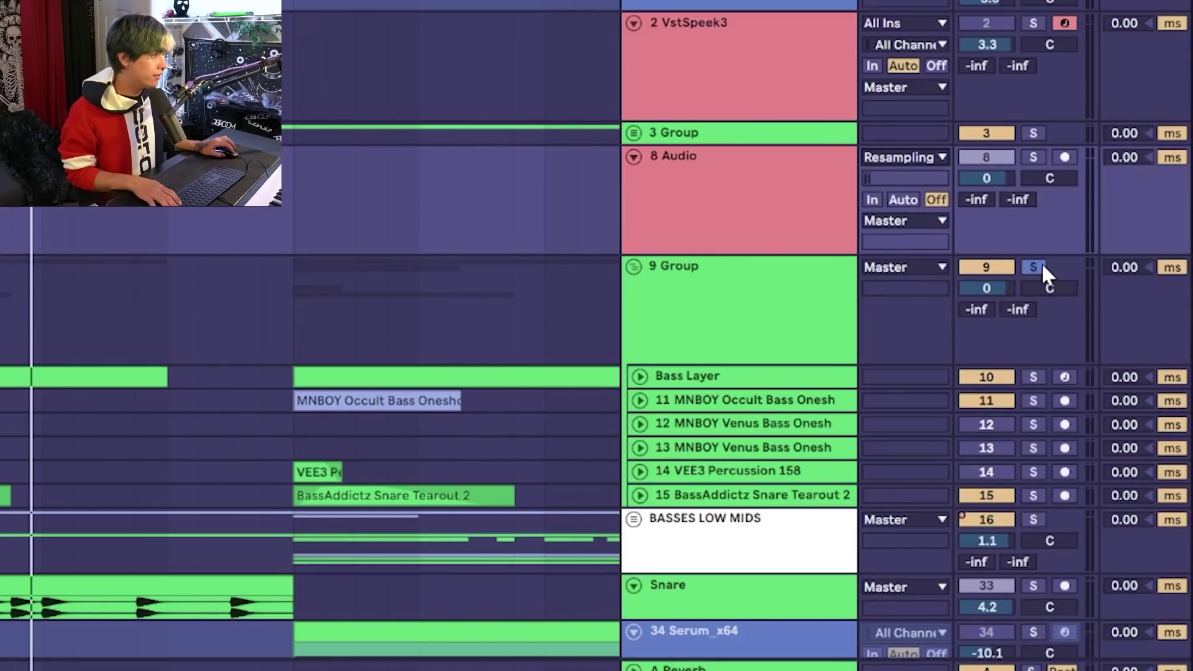
# Arm the new resampling track and record the bass group's output from bar 49 to 49.4
pyautogui.click(1064, 157)
pyautogui.press('F9')
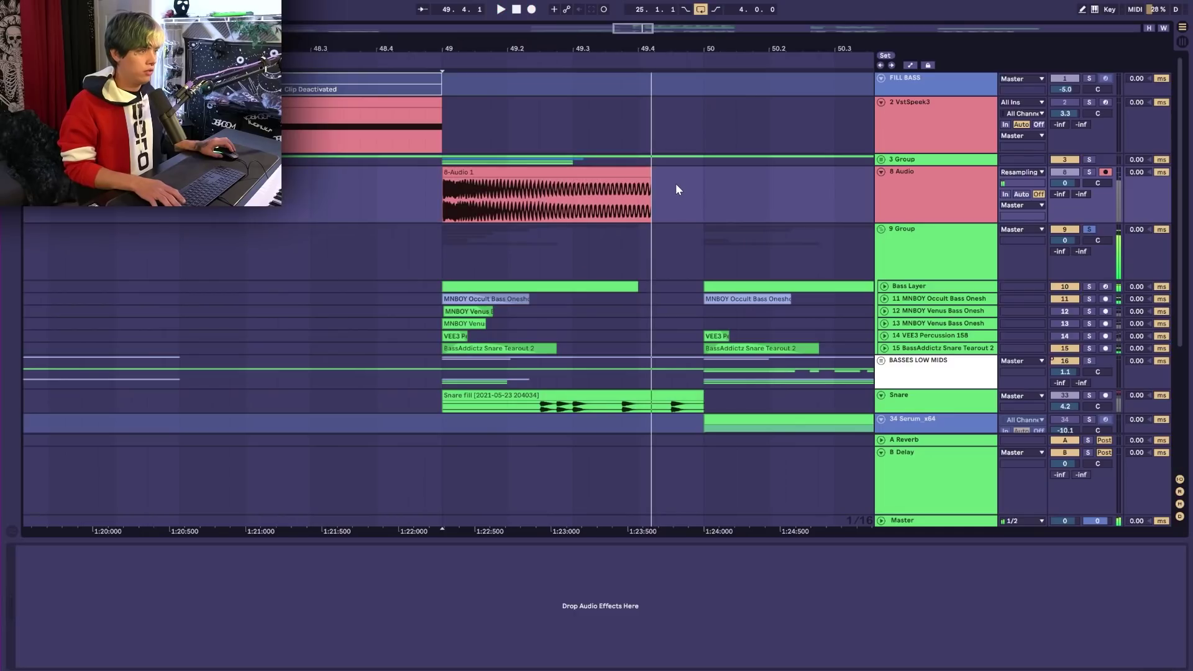
pyautogui.press('space')
# Add a short fade-out to the end of the recorded 8-Audio 1 clip and play it
pyautogui.click(633, 170)
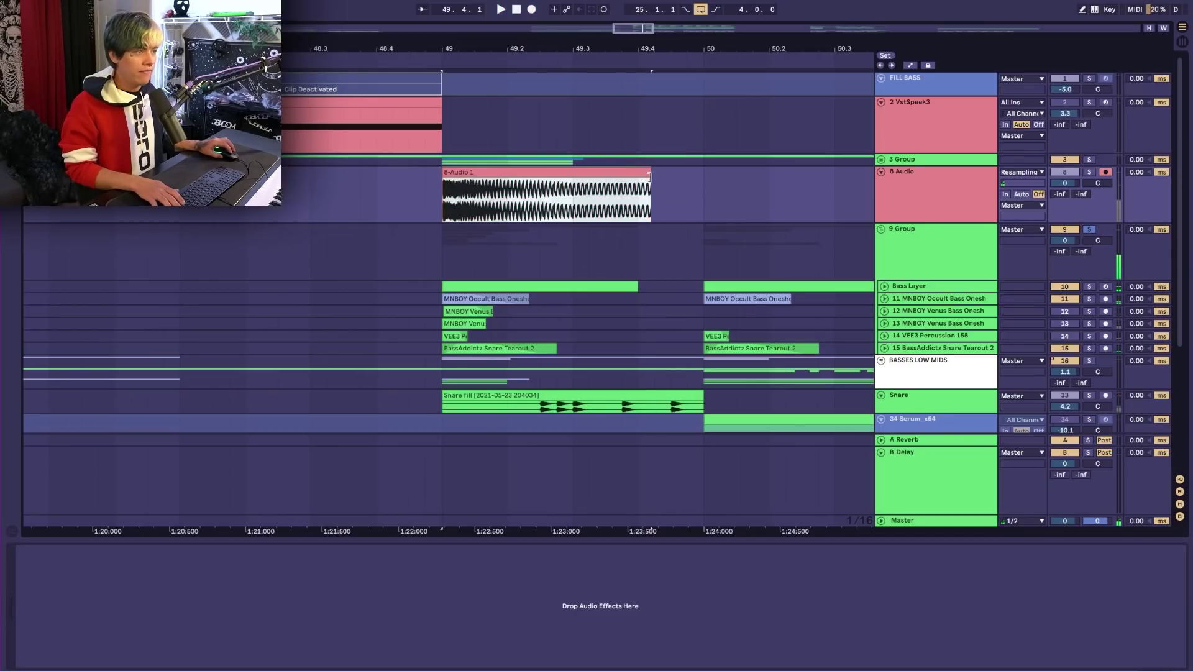
pyautogui.moveTo(650, 177); pyautogui.dragTo(638, 182)
pyautogui.click(612, 173)
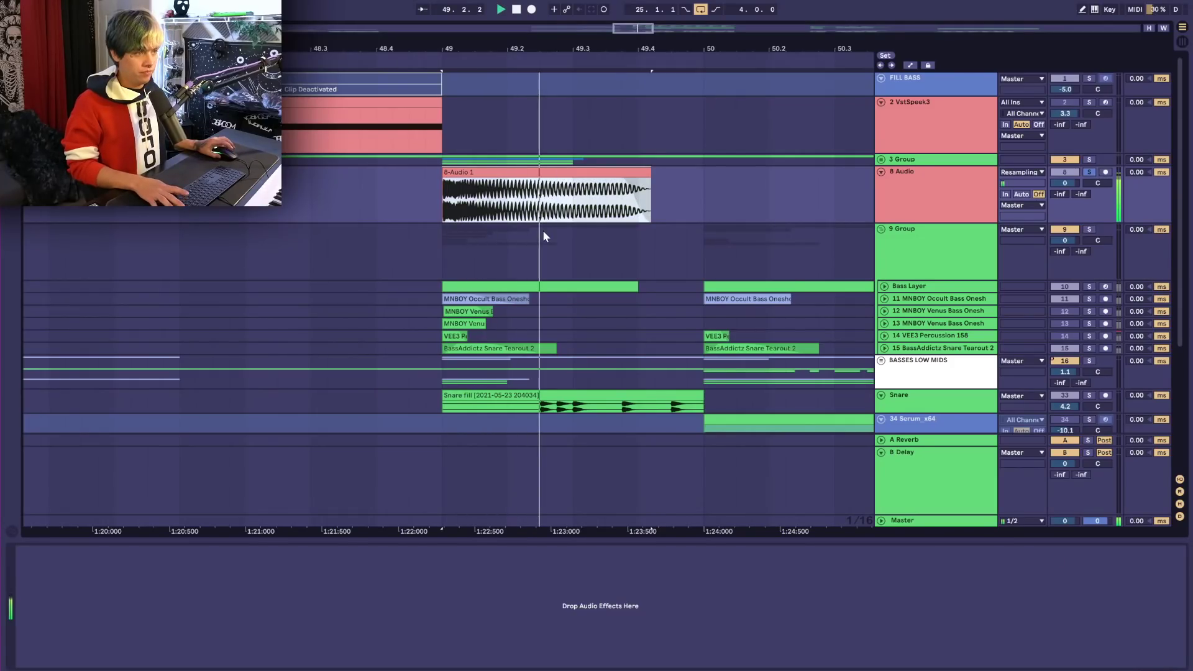
# Open the 8-Audio 1 clip, try it unwarped and transposed up 5 semitones, and loop its section for playback
pyautogui.doubleClick(577, 195)
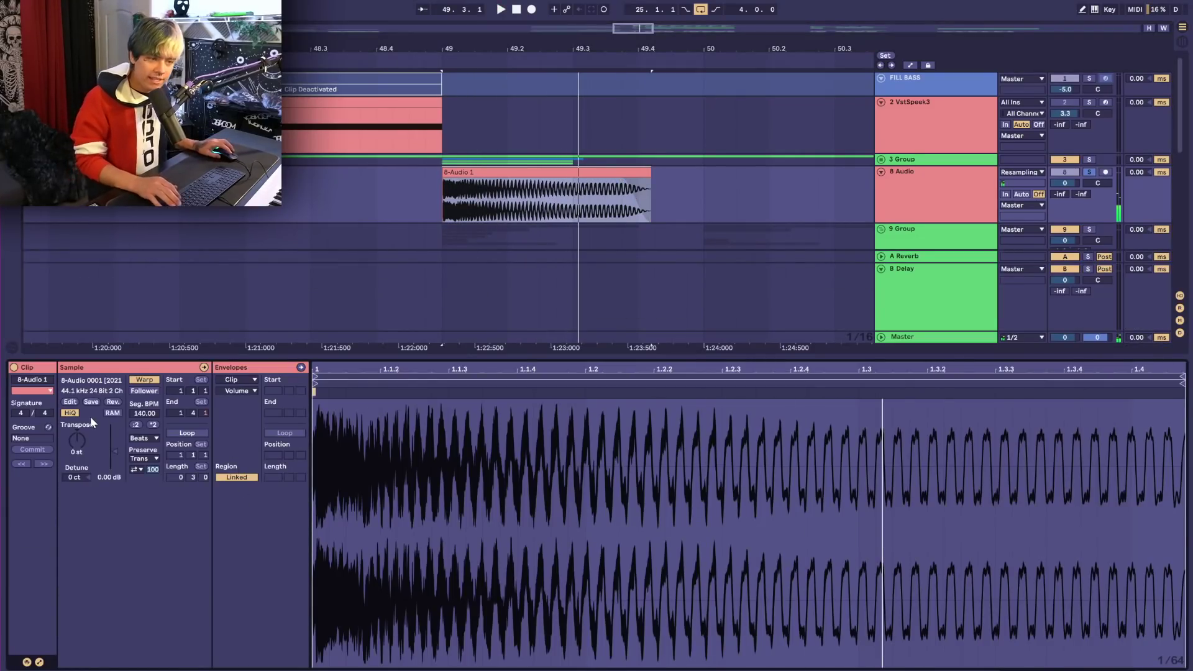
pyautogui.click(143, 380)
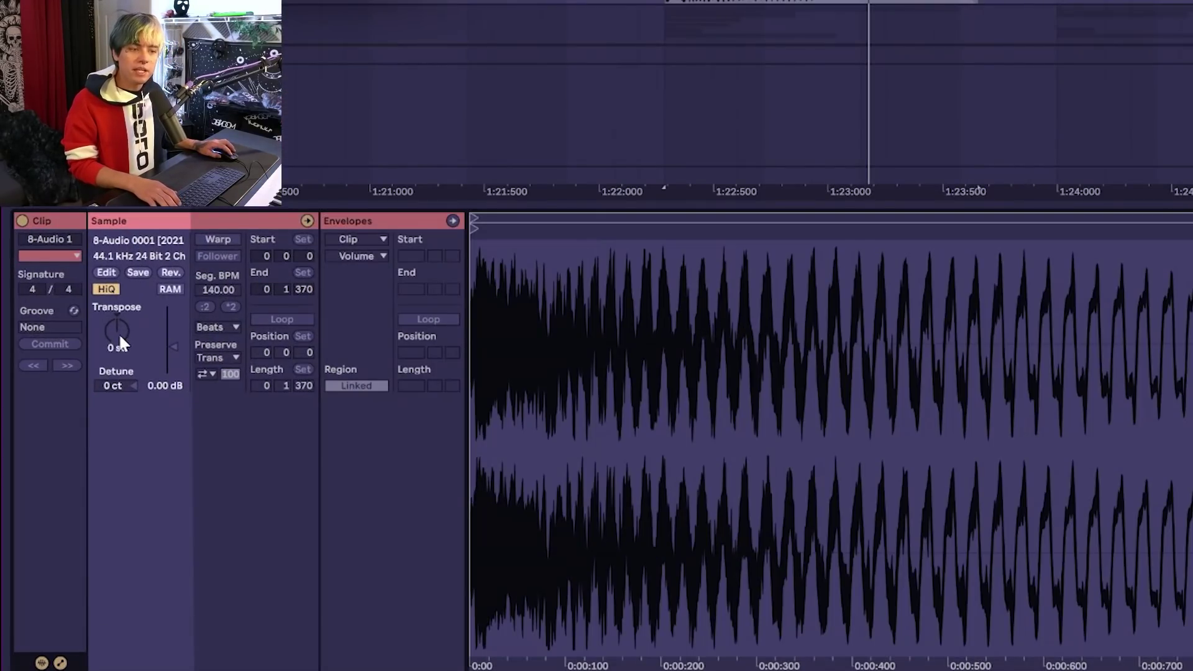
pyautogui.moveTo(116, 331); pyautogui.dragTo(116, 322)
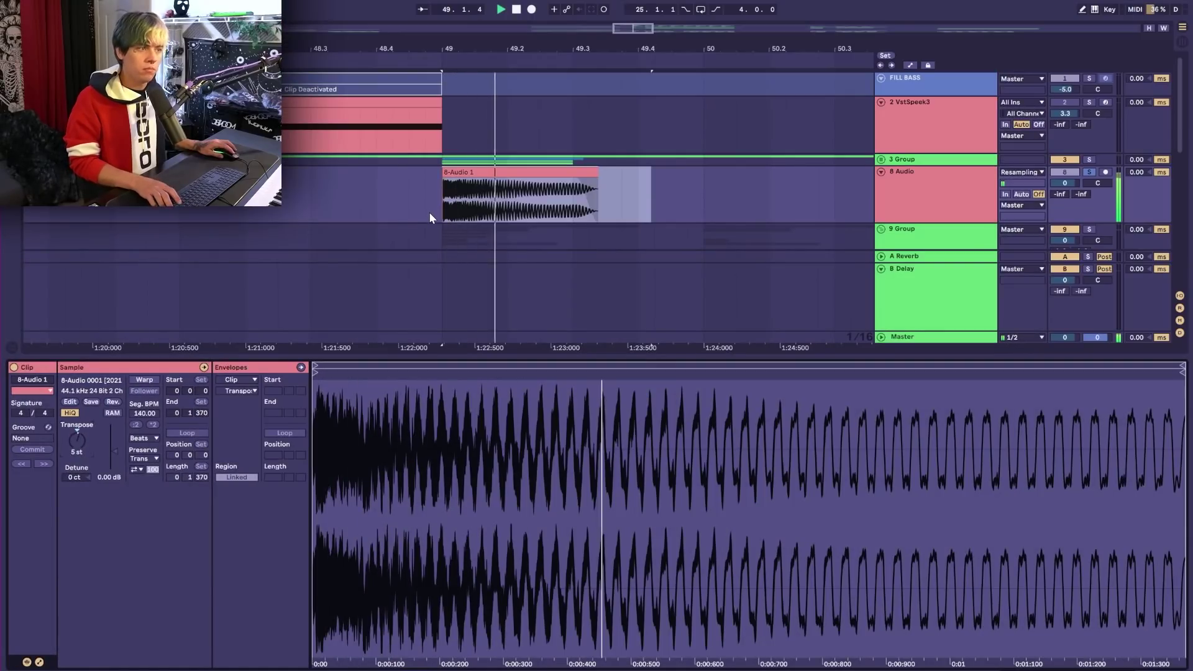
pyautogui.hotkey('ctrl', 'l')
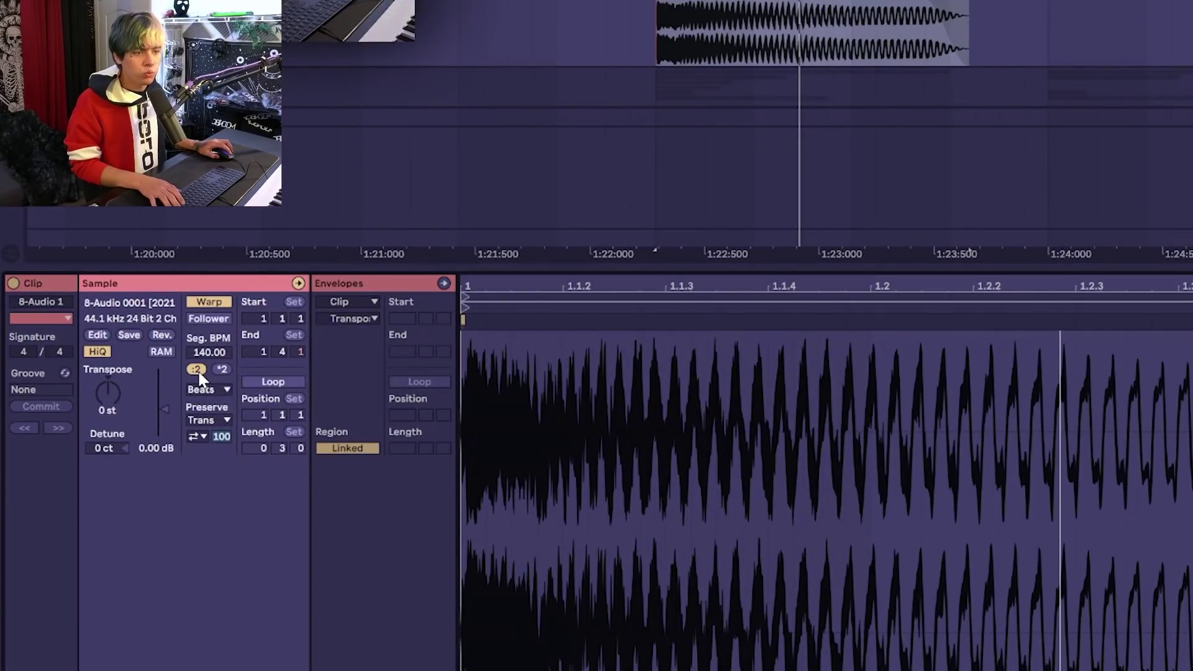
# Halve the 8-Audio 1 clip's segment BPM to 70, set its warp mode to Texture and transpose it 5 semitones
pyautogui.click(198, 369)
pyautogui.click(207, 389)
pyautogui.click(217, 429)
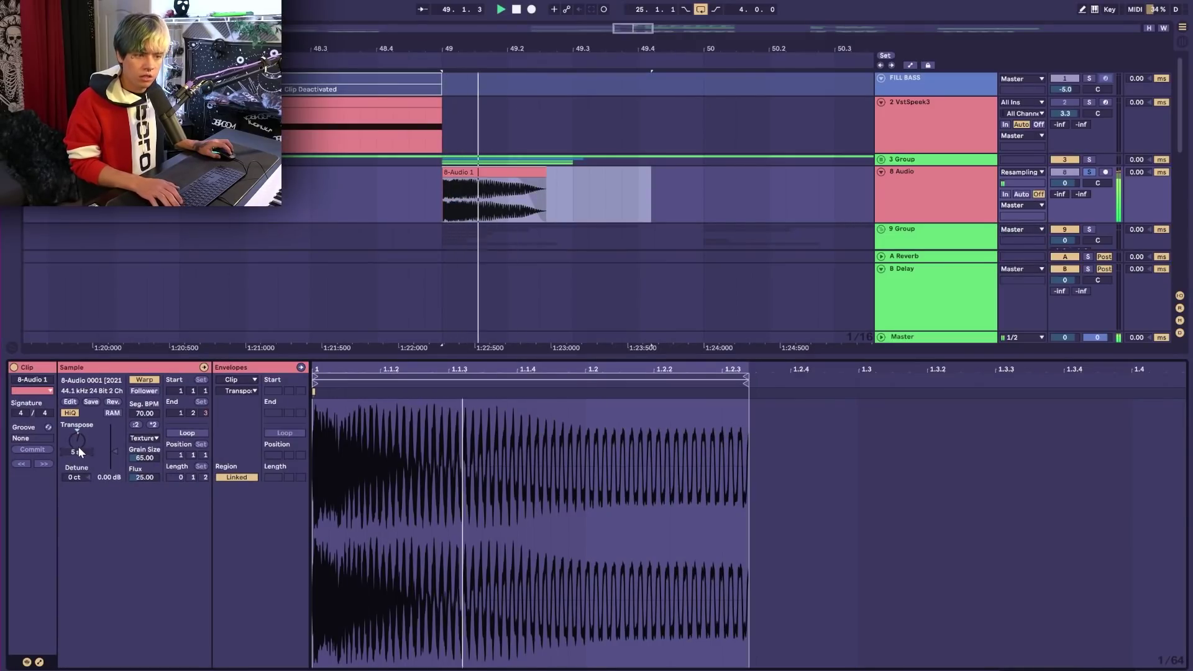
pyautogui.moveTo(110, 401); pyautogui.dragTo(110, 389)
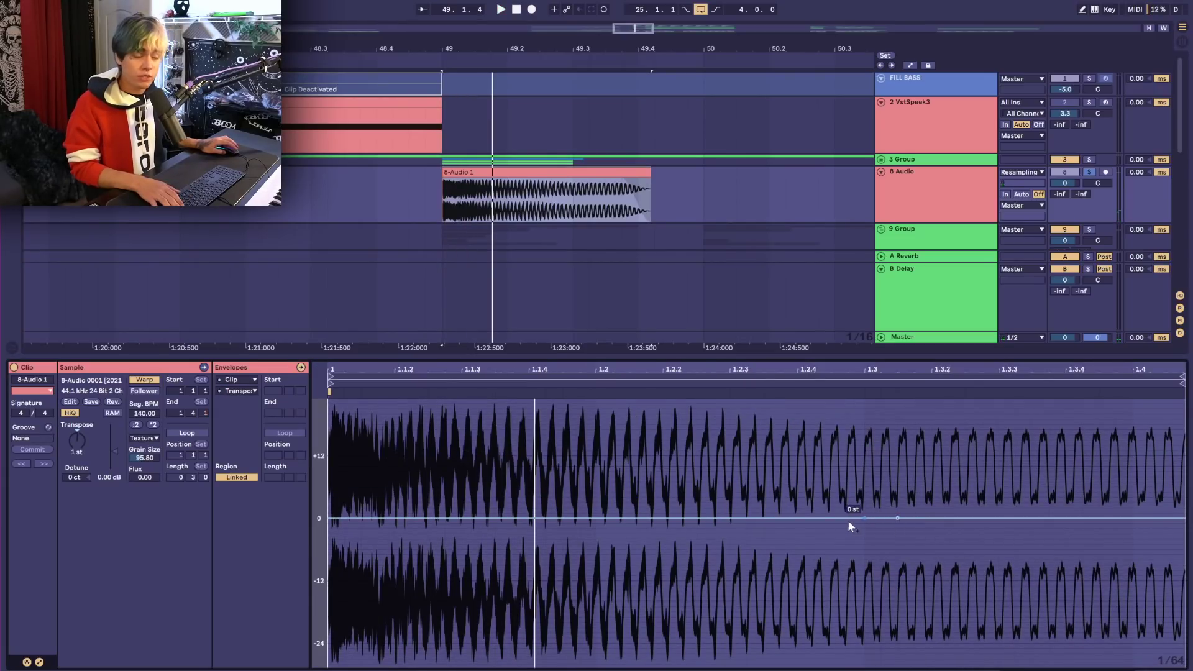
# Shape the clip's transposition envelope to fall from +6 st at its start to 0 st, and play it
pyautogui.moveTo(850, 526); pyautogui.dragTo(522, 463)
pyautogui.press('space')
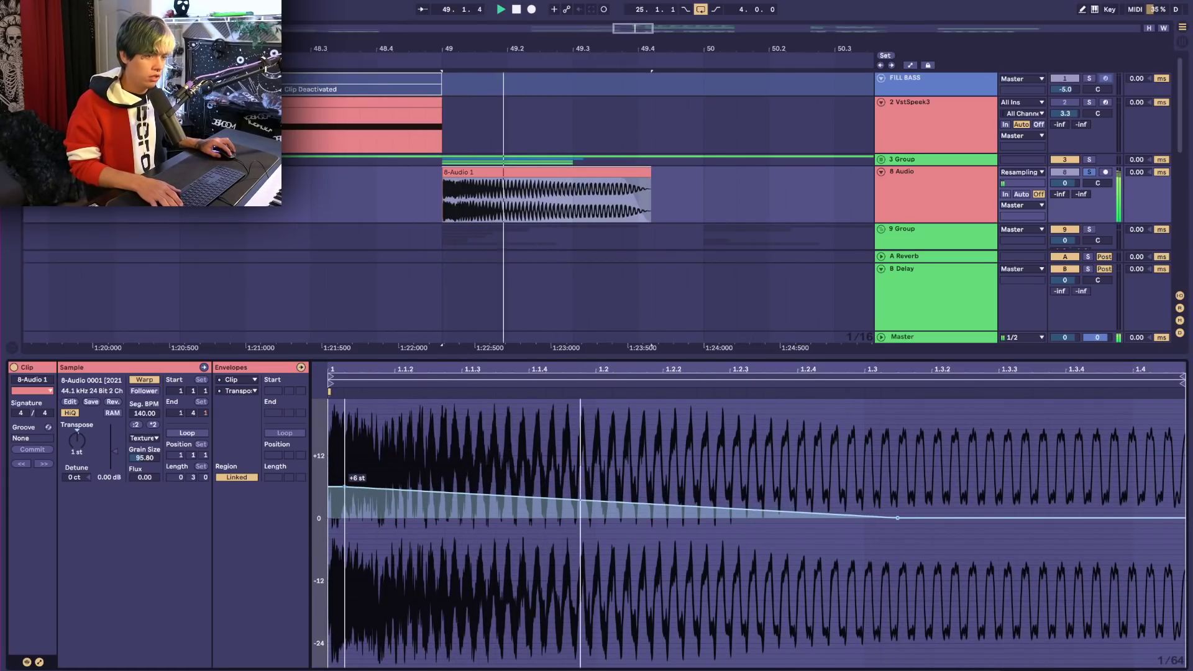
# Set the clip's grain size to 212.02, double its segment BPM to 280, and sweep the grain size during playback
pyautogui.moveTo(143, 458); pyautogui.dragTo(146, 455)
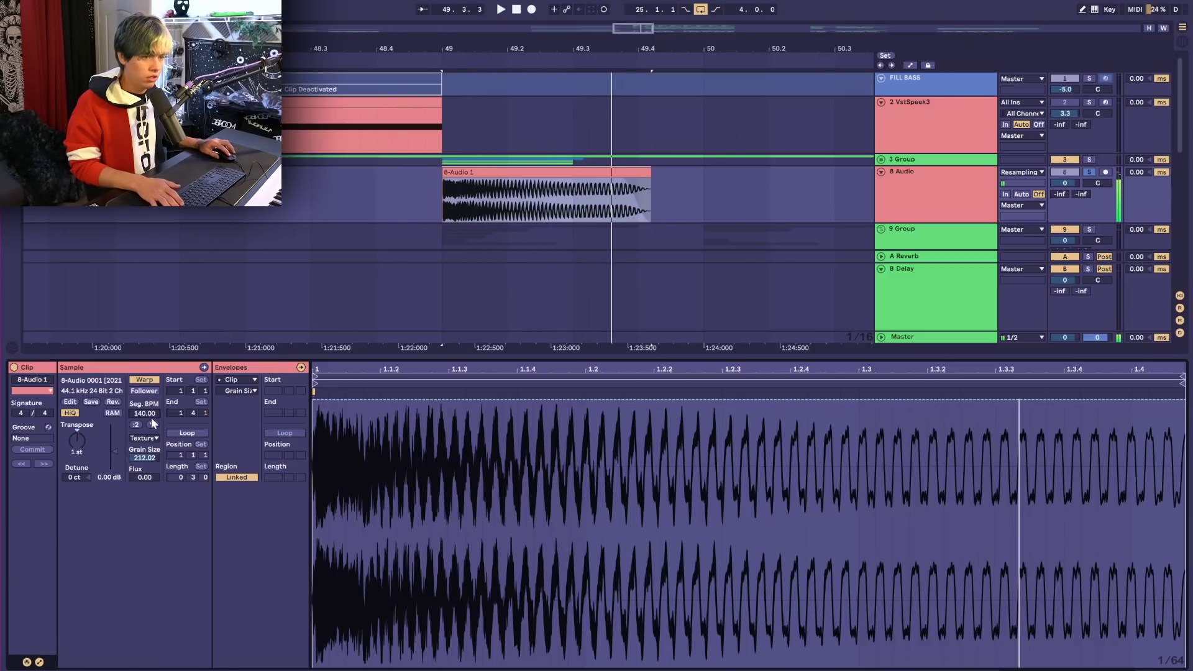
pyautogui.click(152, 424)
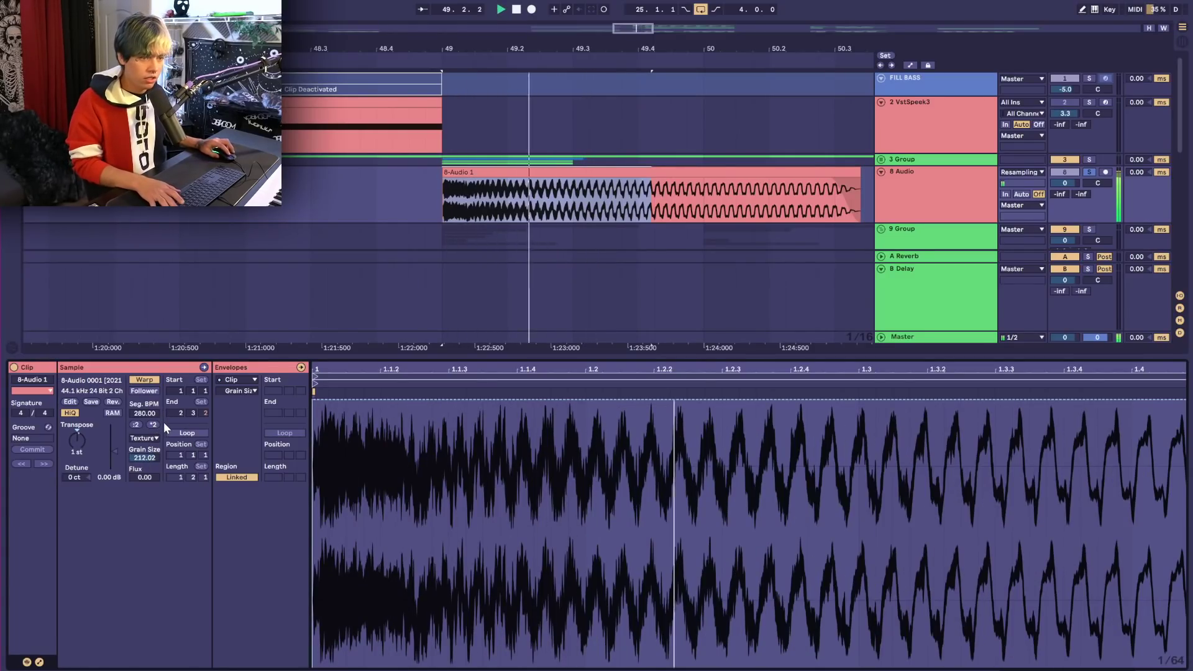
pyautogui.moveTo(148, 450); pyautogui.dragTo(148, 528)
pyautogui.moveTo(145, 458); pyautogui.dragTo(145, 433)
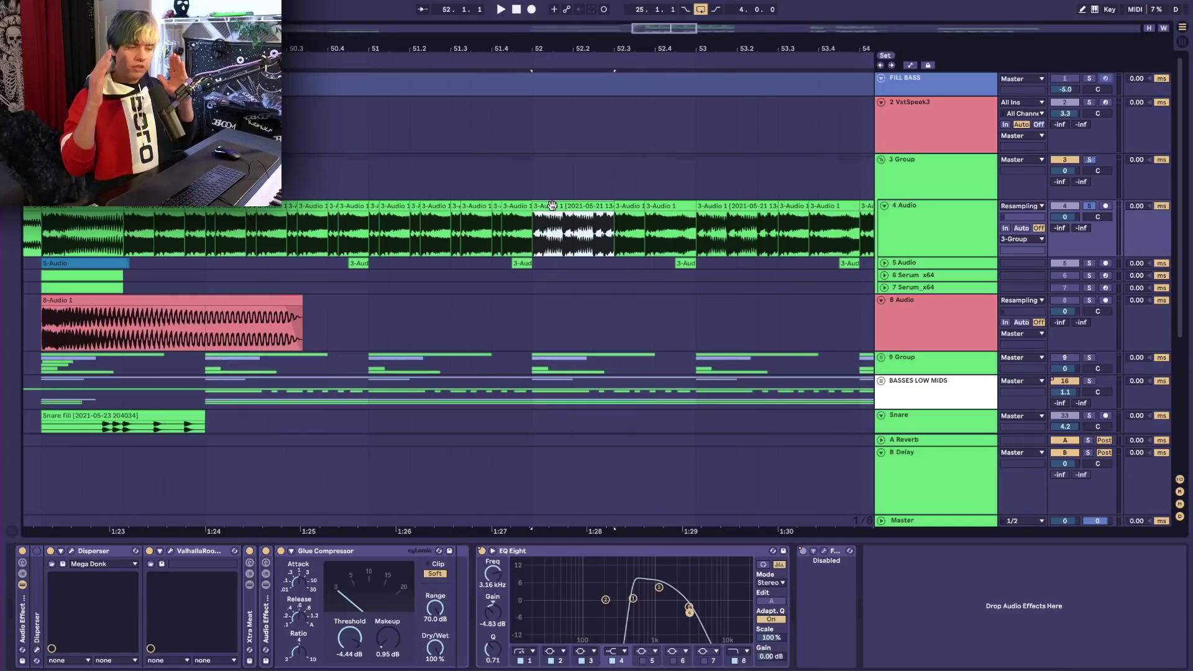
# Play the 4 Audio track's resampled bass from the selected clip at bar 52 to hear the variations
pyautogui.press('space')
pyautogui.press('space')
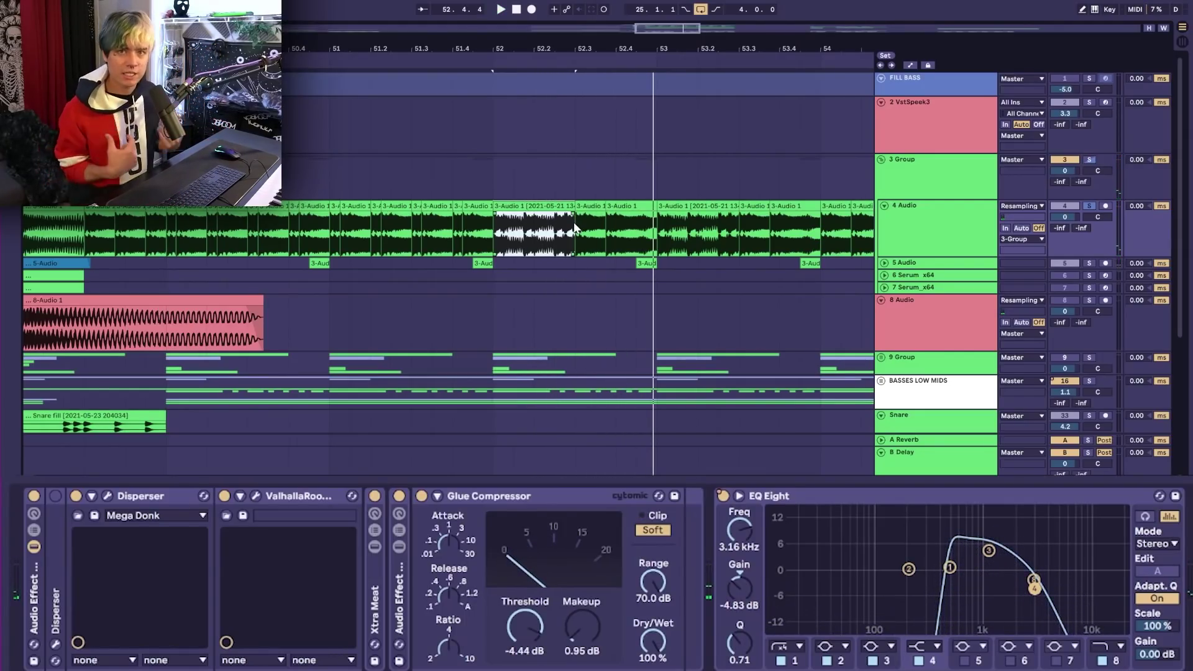
pyautogui.press('space')
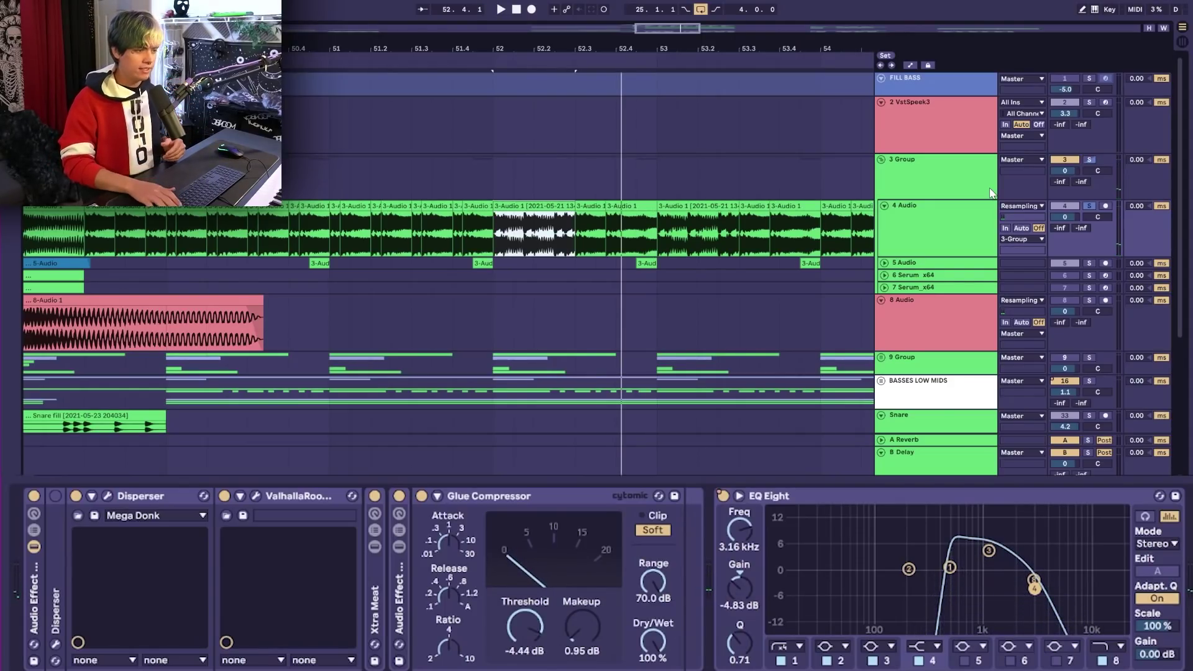
pyautogui.press('space')
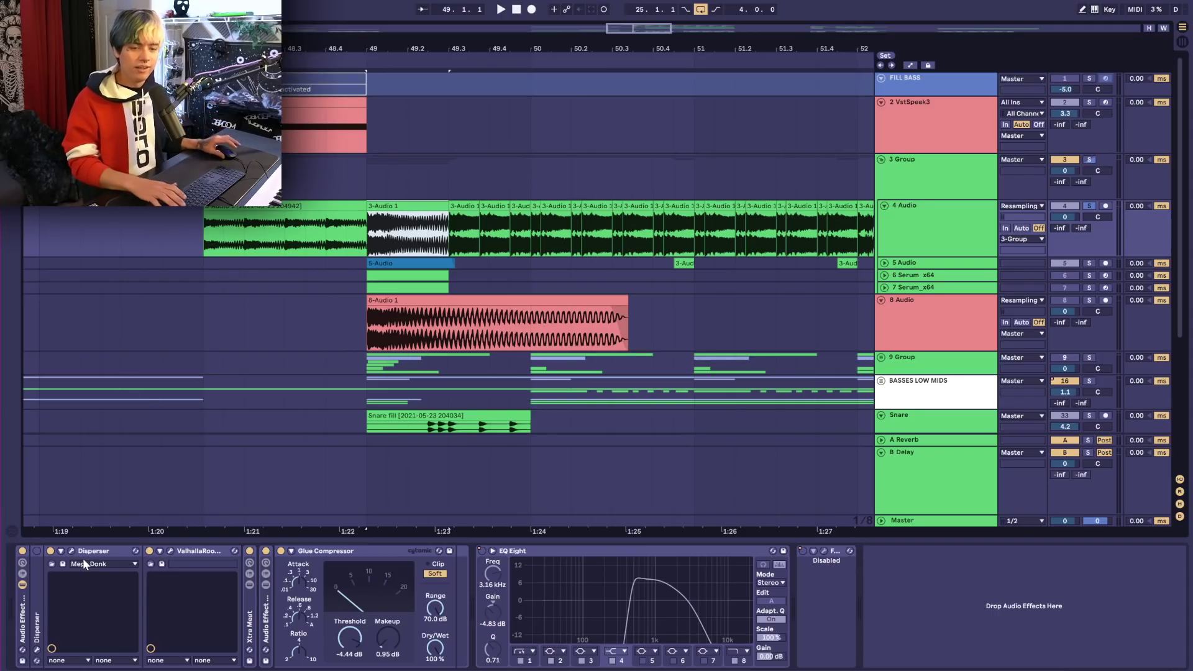
# Play the bass from bar 49 and compare it with the Disperser effect bypassed and re-enabled
pyautogui.press('space')
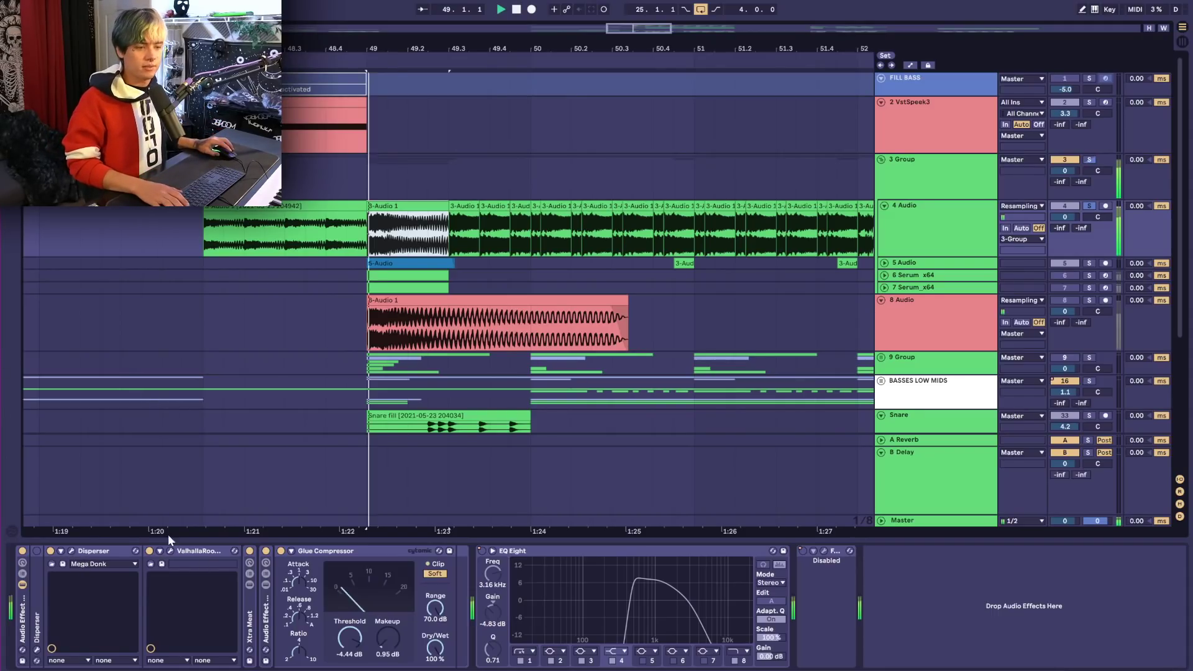
pyautogui.click(50, 550)
pyautogui.click(51, 550)
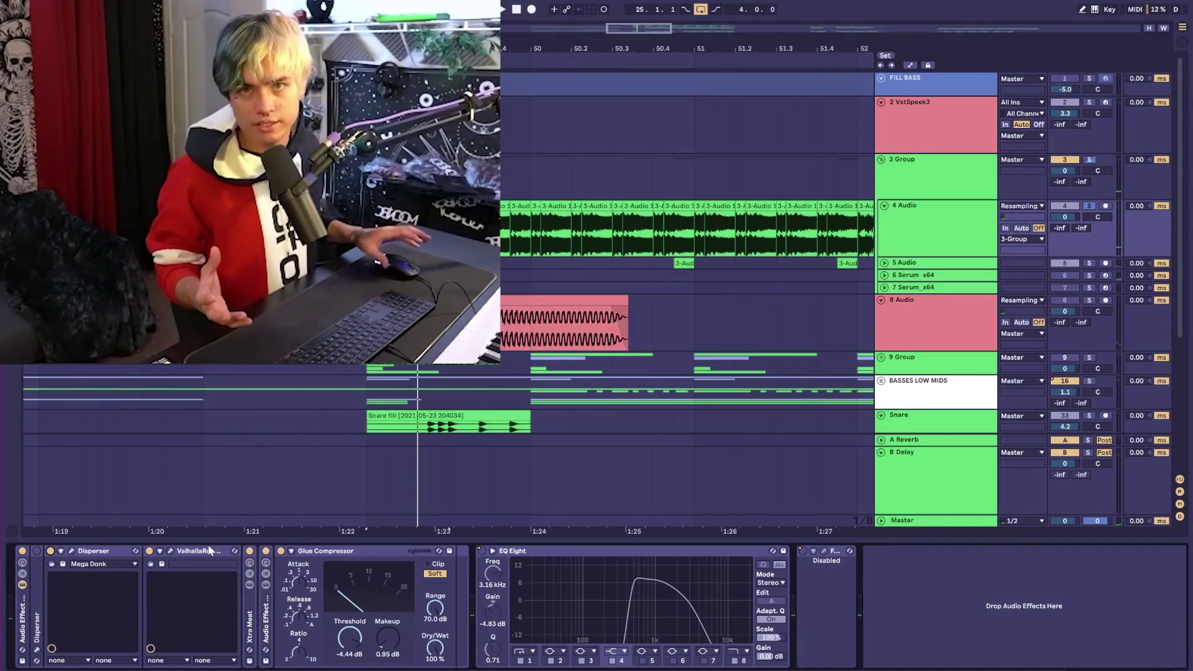
# Play the 4 Audio track's resampled bass from the clip at bar 49
pyautogui.click(429, 235)
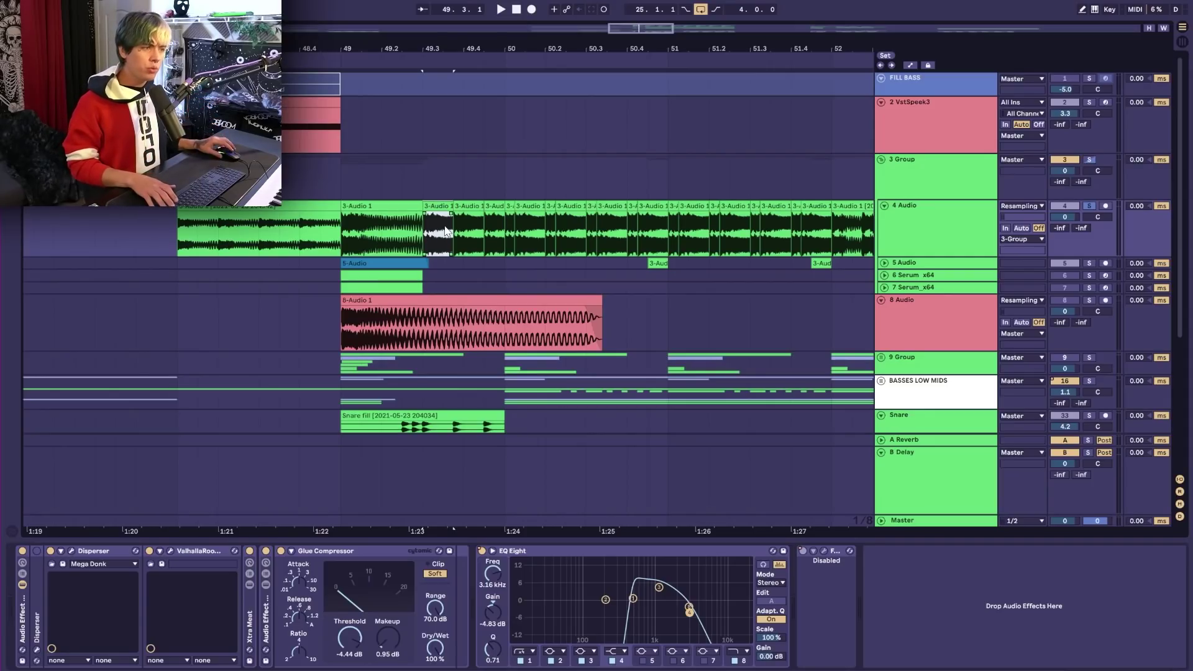
pyautogui.click(420, 206)
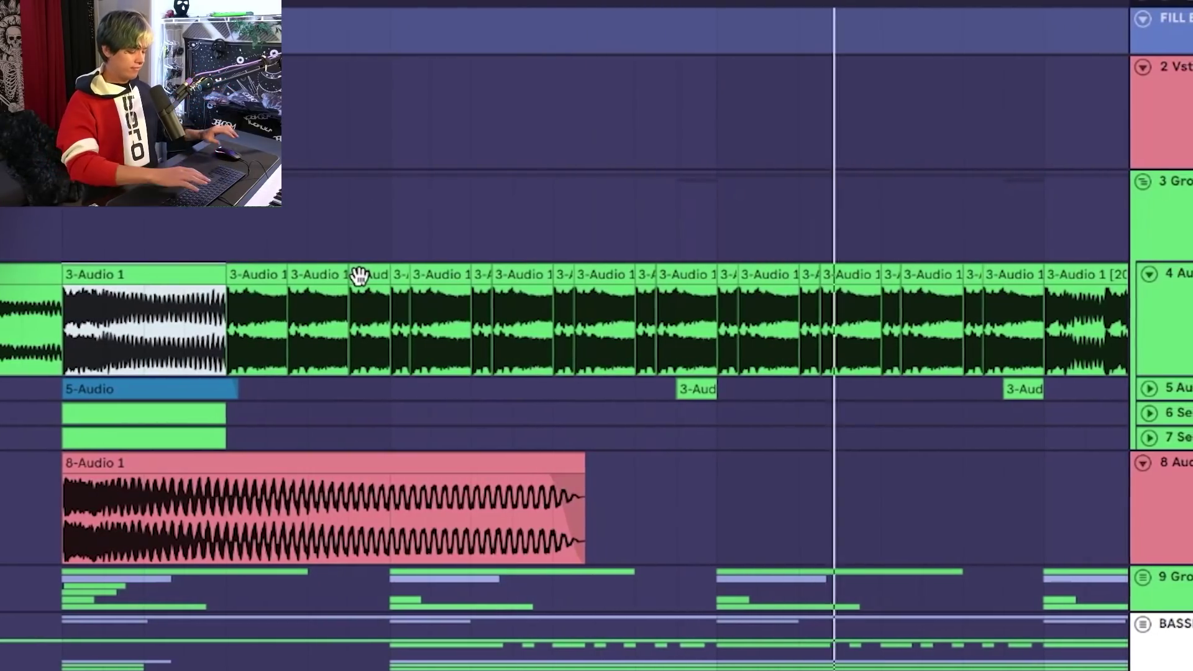
pyautogui.press('-')
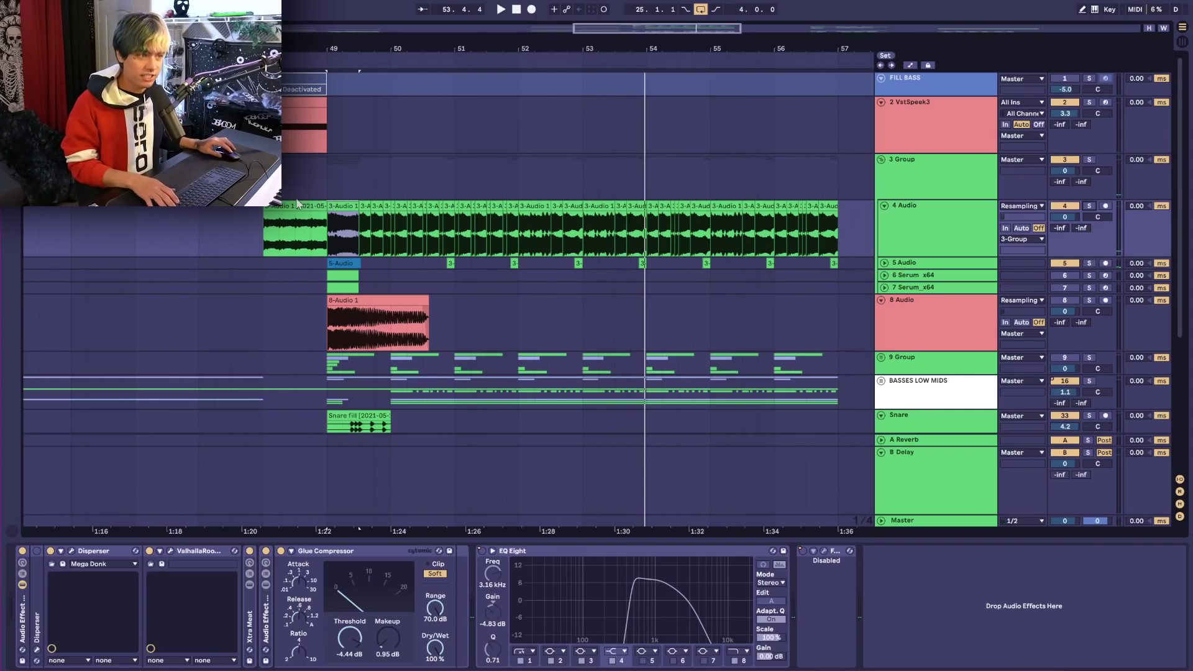
pyautogui.click(334, 206)
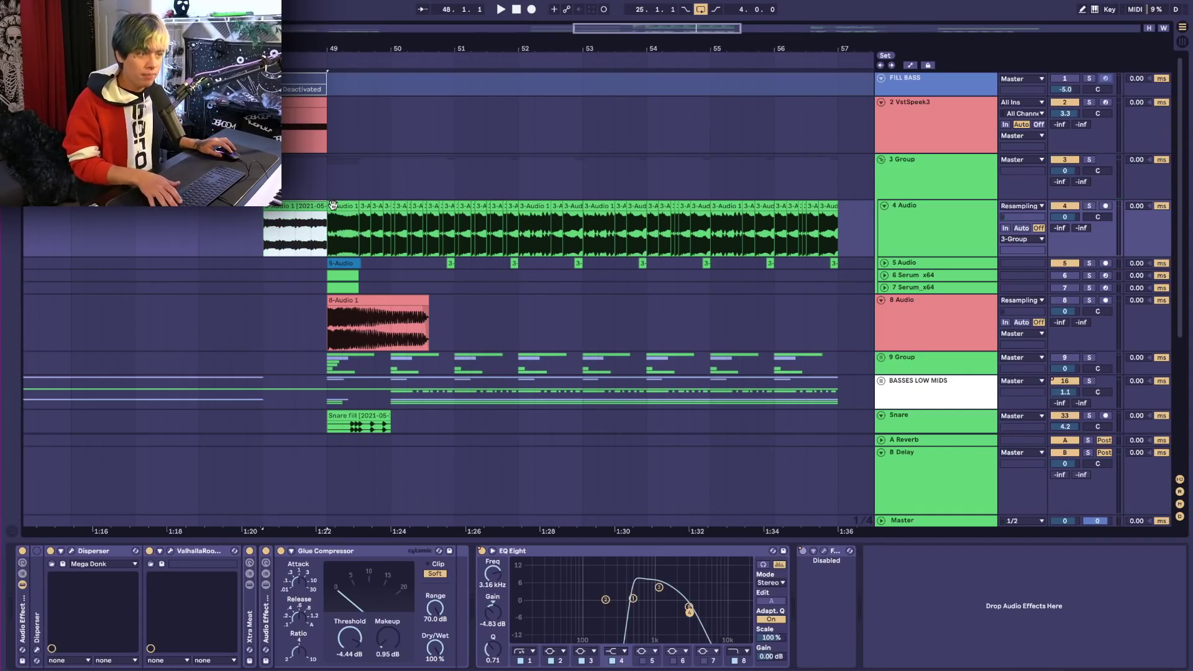
pyautogui.press('space')
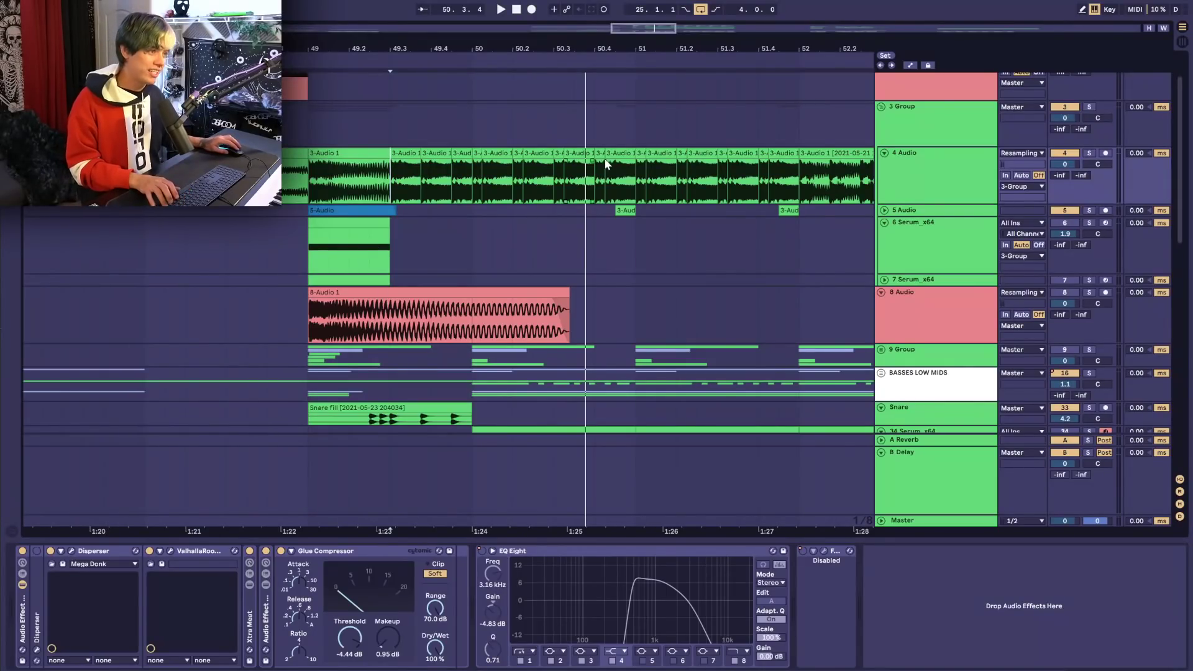
# Select the 4 Audio clips between bars 50 and 52, lower their transposition to -2 st and play them
pyautogui.keyDown('shift'); pyautogui.click(612, 162); pyautogui.keyUp('shift')
pyautogui.keyDown('shift'); pyautogui.click(772, 155); pyautogui.keyUp('shift')
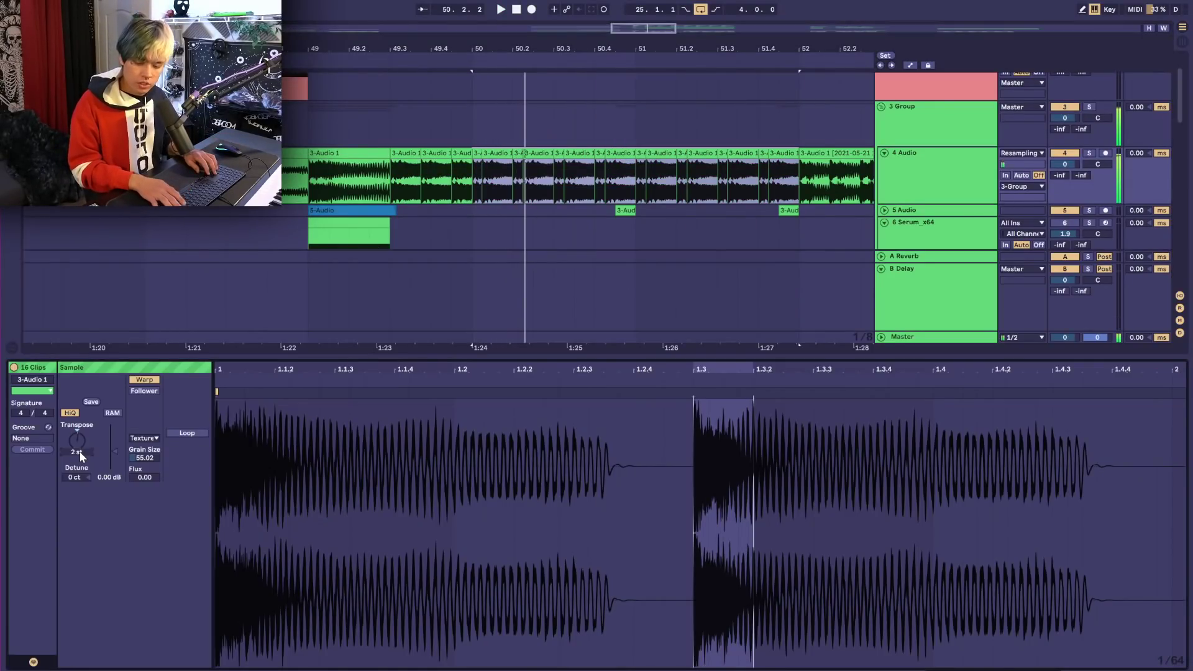
pyautogui.press('Down')
pyautogui.press('space')
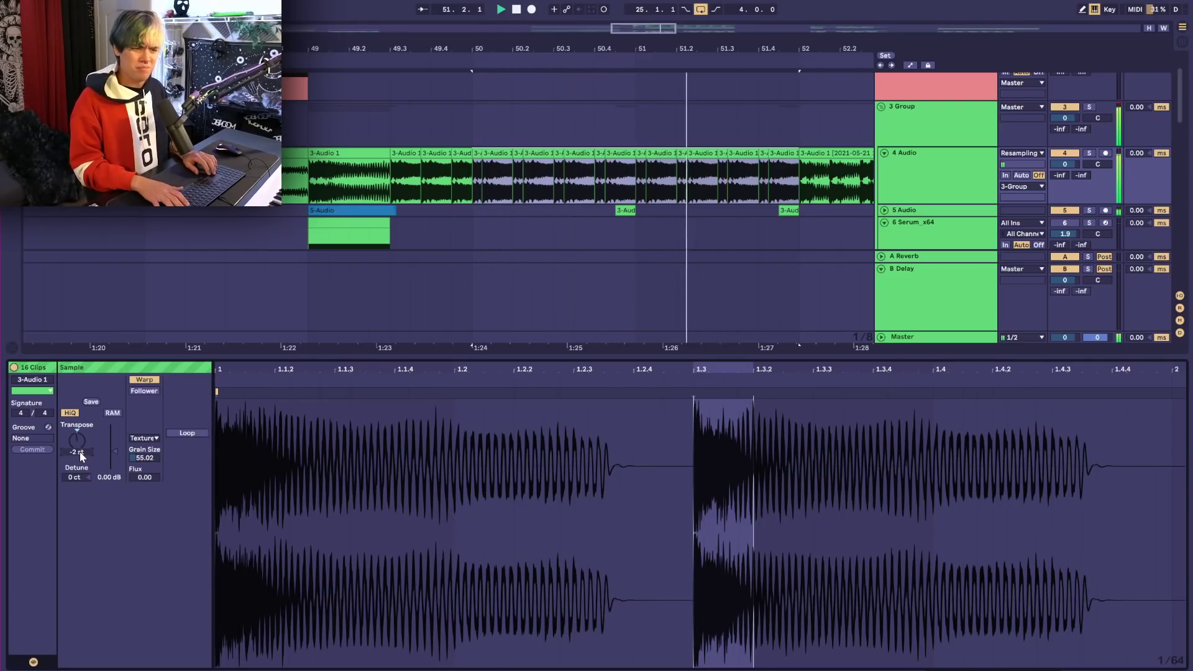
pyautogui.press('Down')
pyautogui.press('space')
# Set the selected clips' transposition to 7 st, dropping an octave from the higher setting, and play them with grain size 4.00
pyautogui.write('7')
pyautogui.press('Return')
pyautogui.press('space')
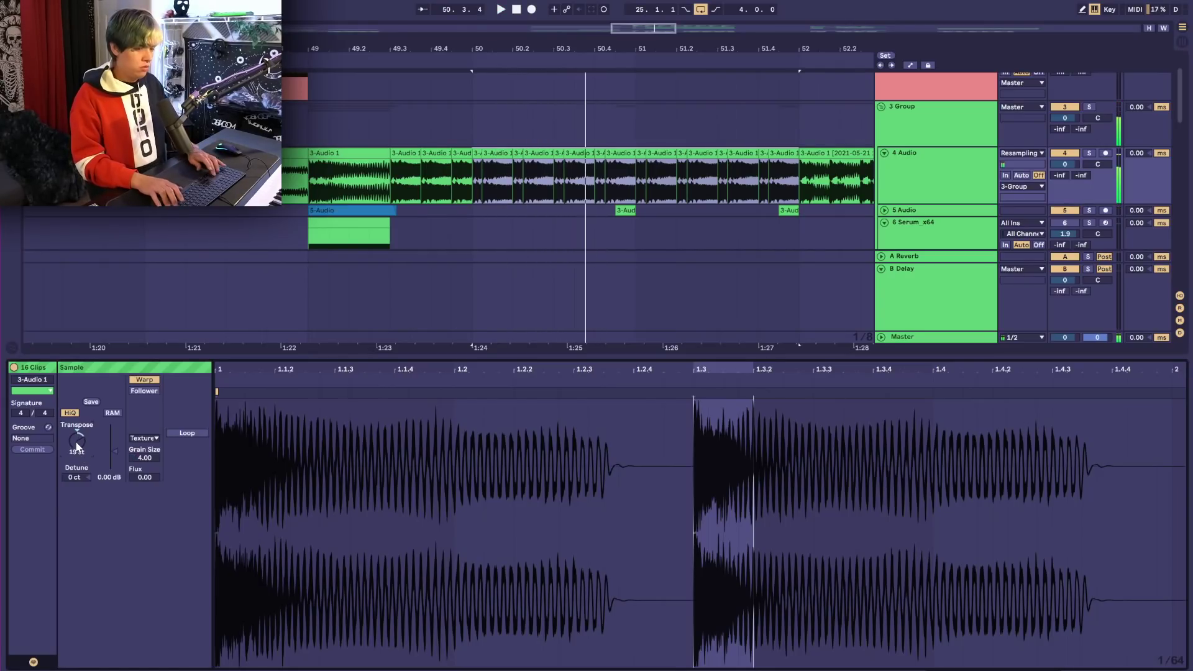
pyautogui.press('space')
pyautogui.hotkey('shift', 'Down')
pyautogui.press('space')
pyautogui.press('space')
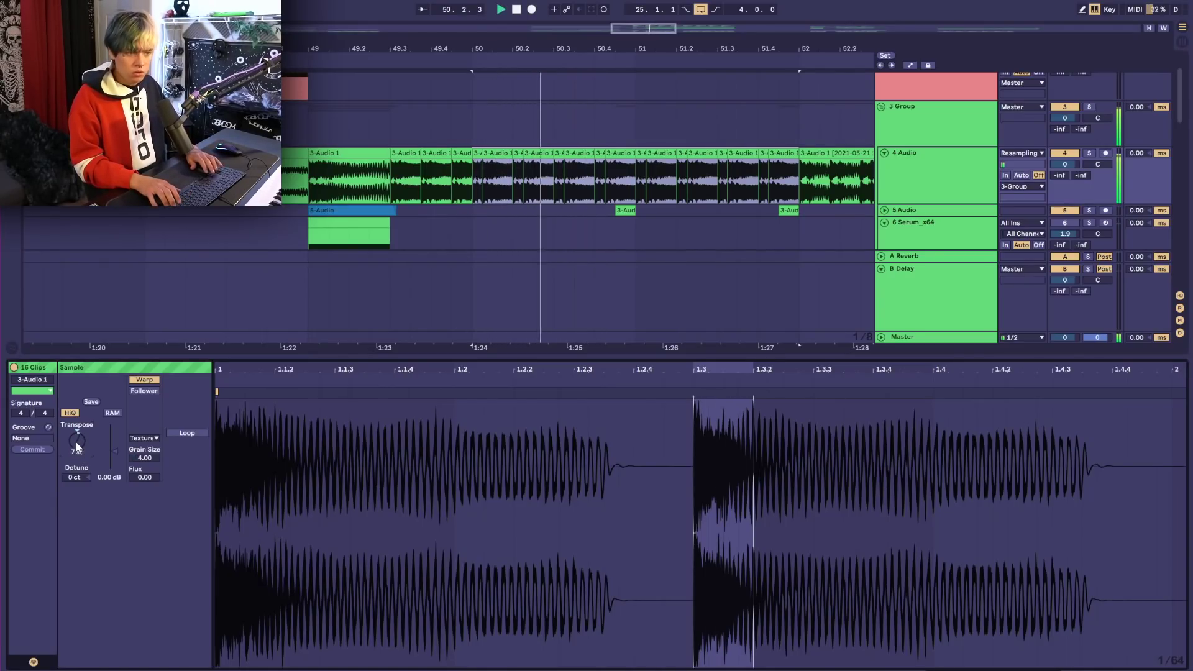
# Adjust the selected clips' Texture grain size and replay them to hear the change
pyautogui.moveTo(138, 457); pyautogui.dragTo(146, 451)
pyautogui.press('space')
pyautogui.press('space')
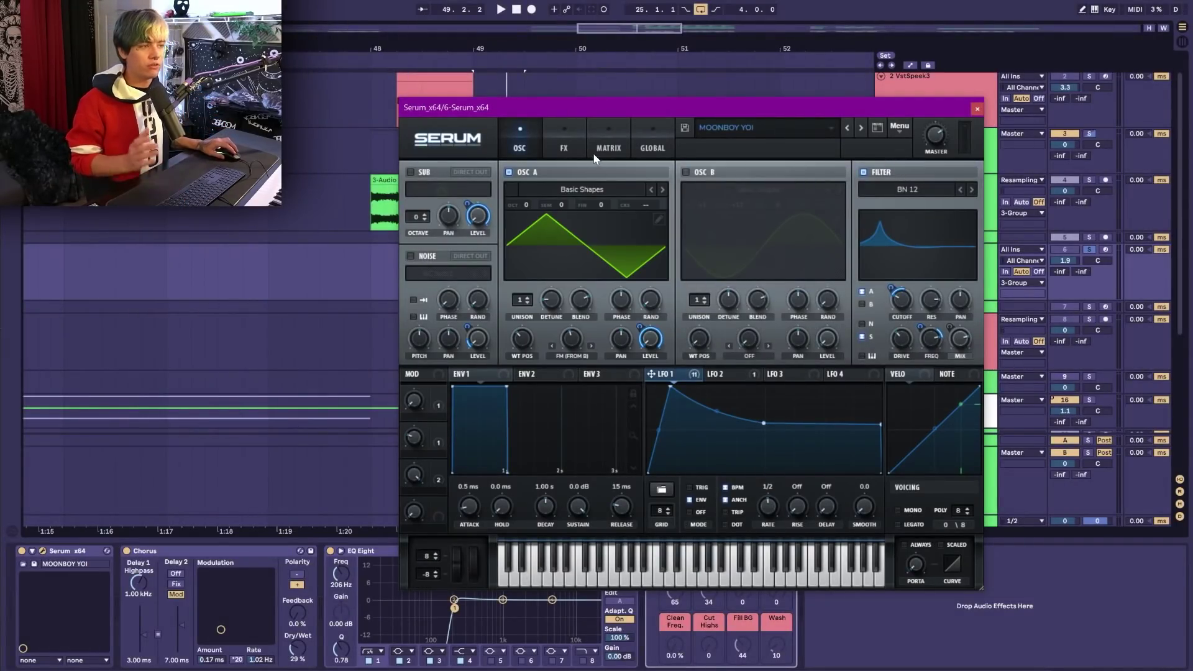
# Inspect the MOONBOY YOI patch's effects and compare its sound with the BN 12 filter off and on
pyautogui.click(564, 140)
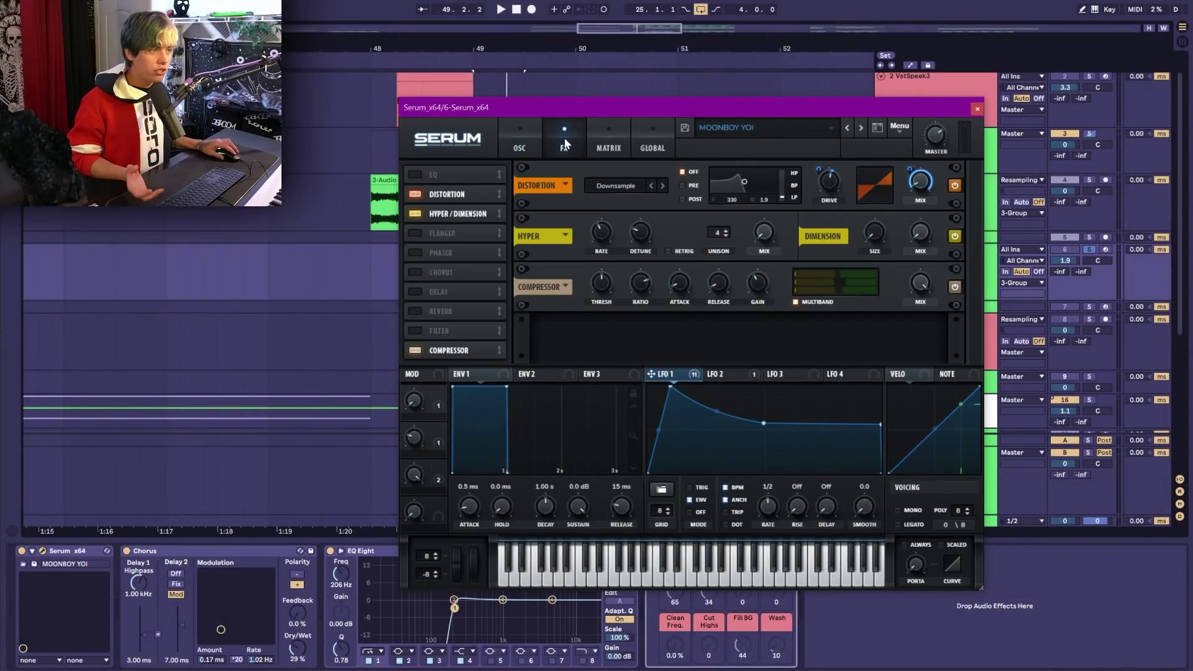
pyautogui.click(532, 142)
pyautogui.click(883, 179)
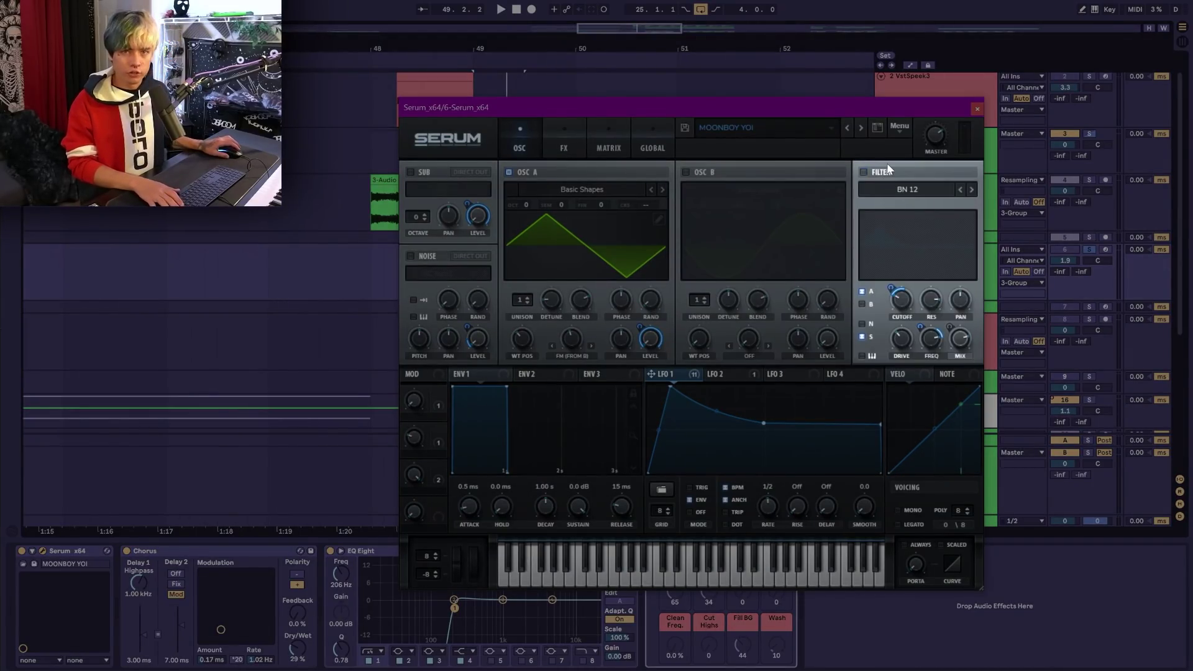
pyautogui.click(863, 172)
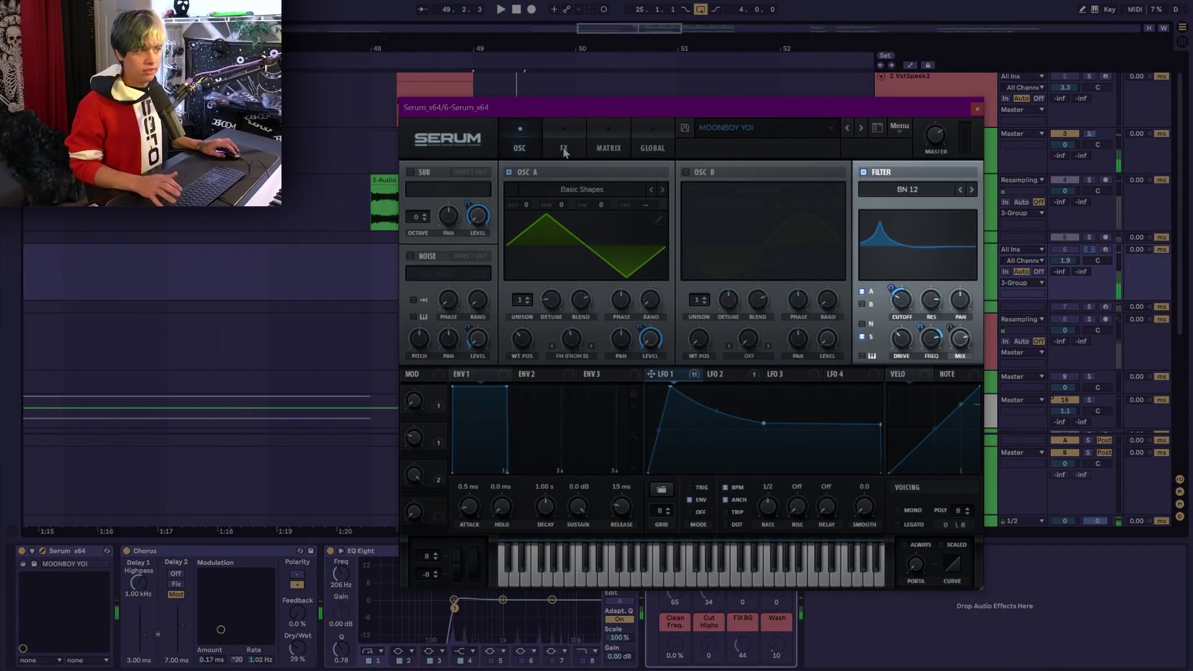
pyautogui.press('space')
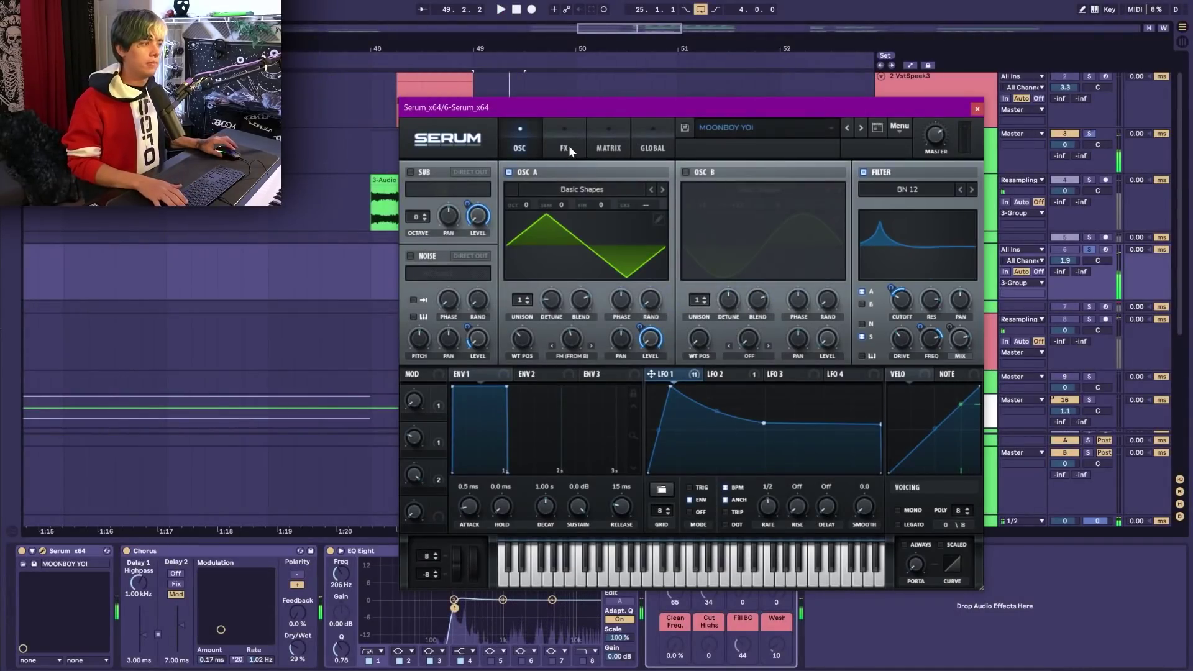
# Play the MOONBOY YOI patch while reviewing its distortion, hyper/dimension and compressor effects against its oscillator setup
pyautogui.click(566, 146)
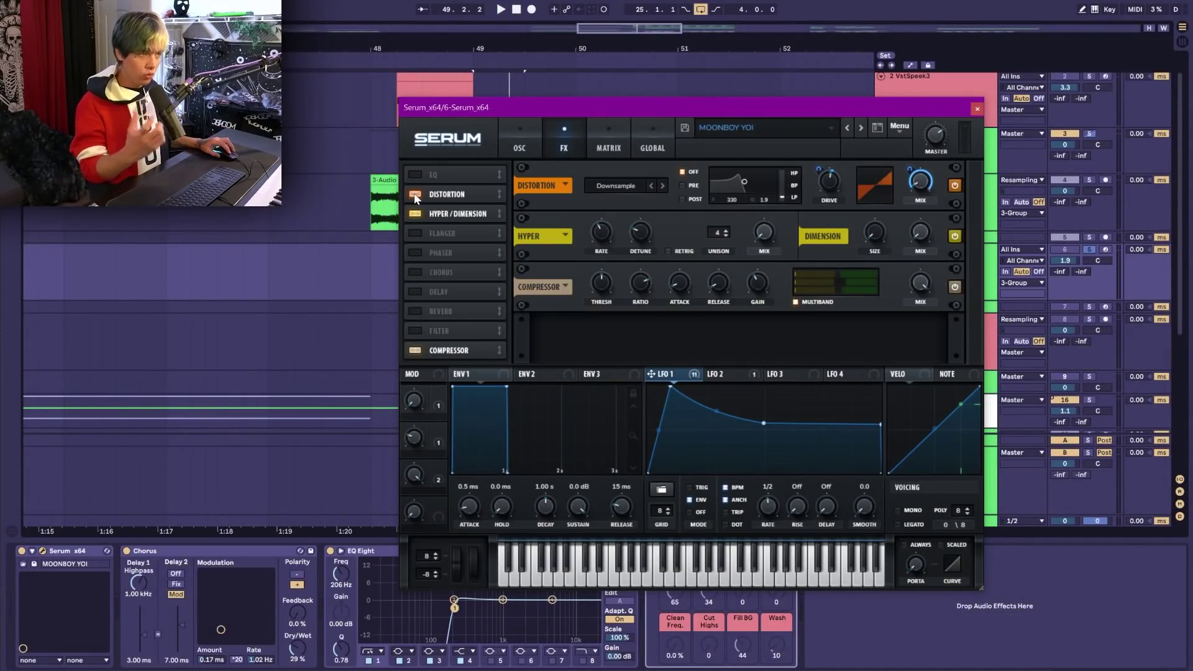
pyautogui.press('space')
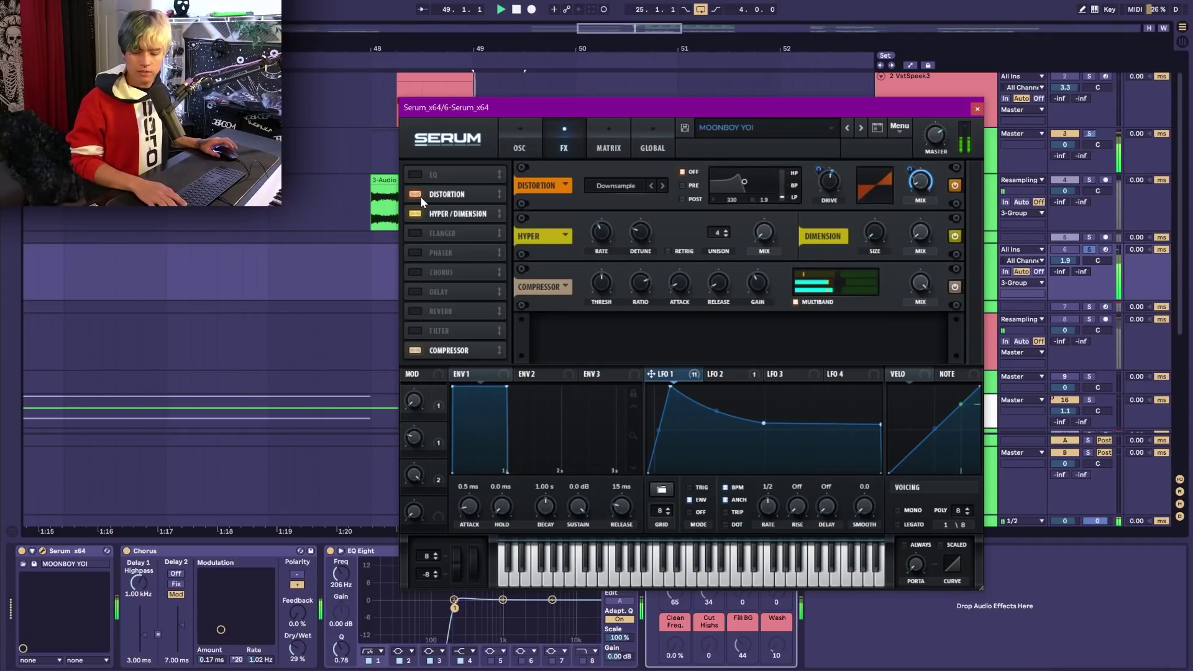
pyautogui.click(519, 148)
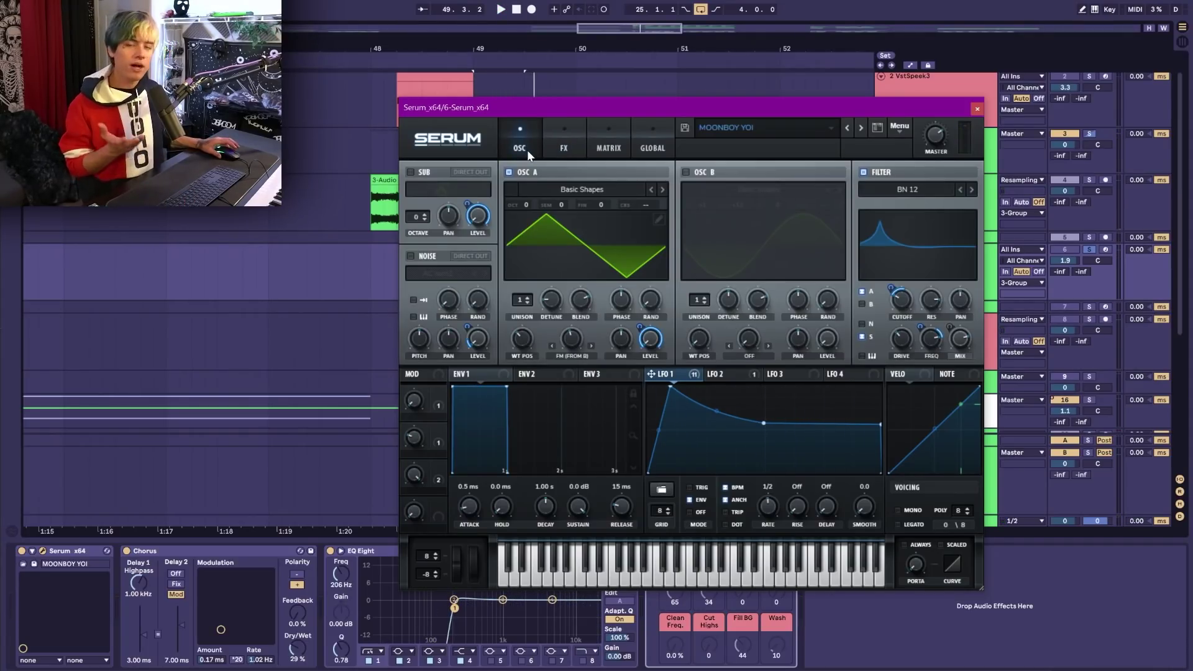
pyautogui.click(556, 145)
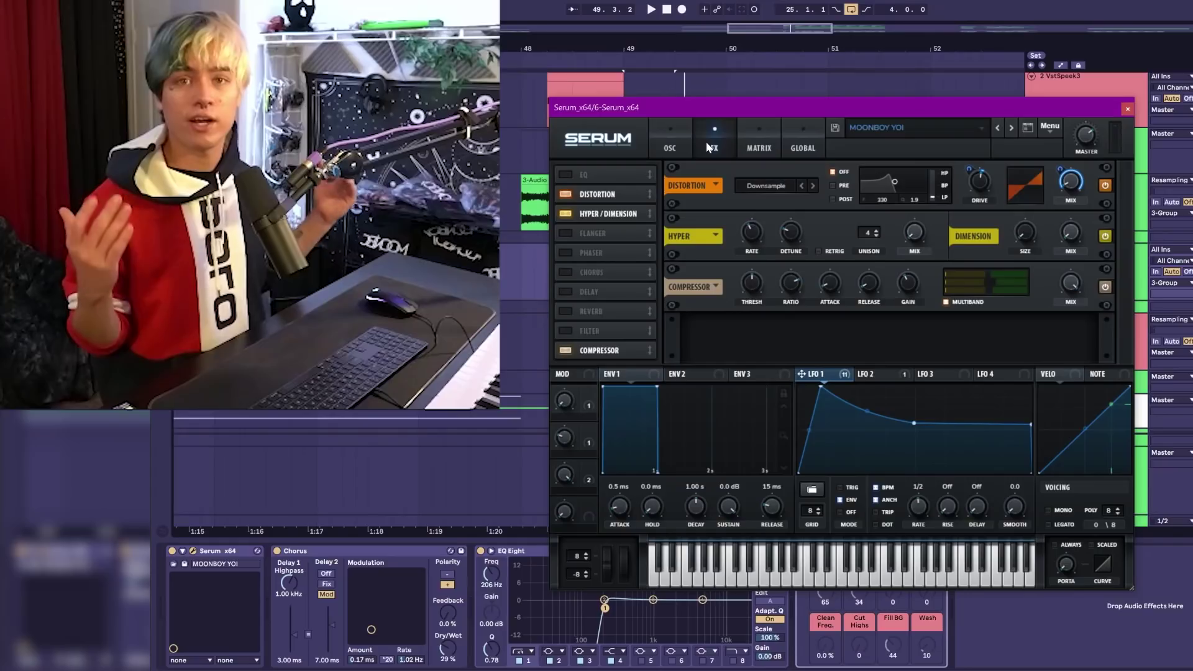
# Hide the Serum window and play the 6 Serum_x64 layer's clip with its Bass Hack rack in view
pyautogui.click(672, 148)
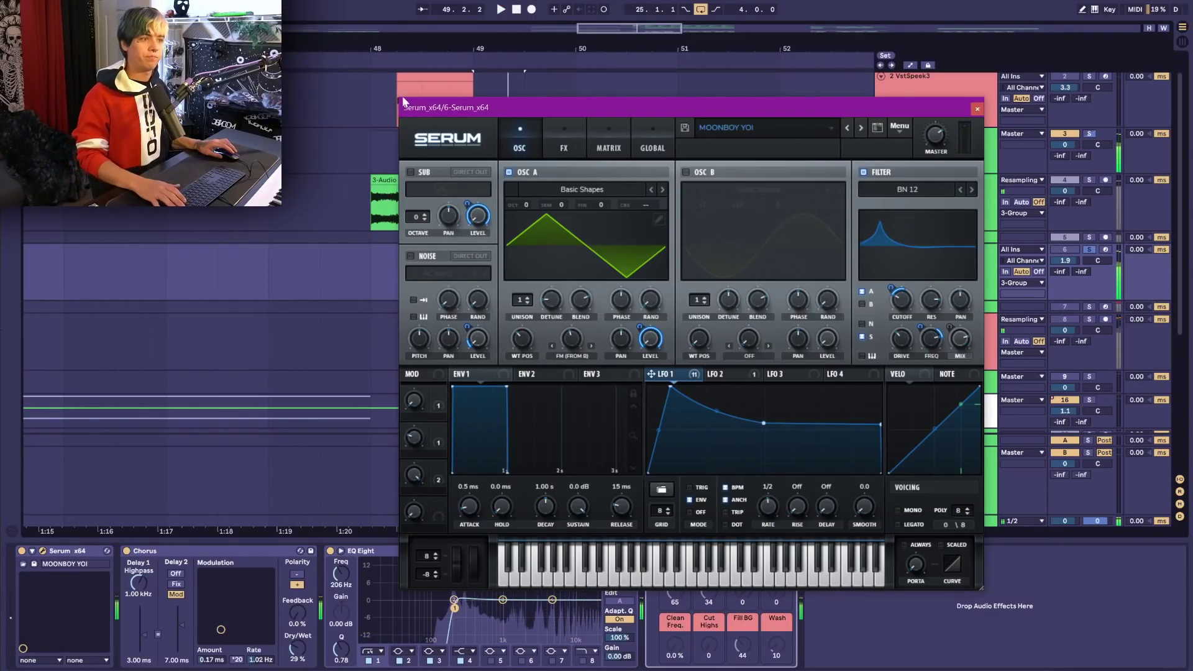
pyautogui.hotkey('ctrl', 'alt', 'p')
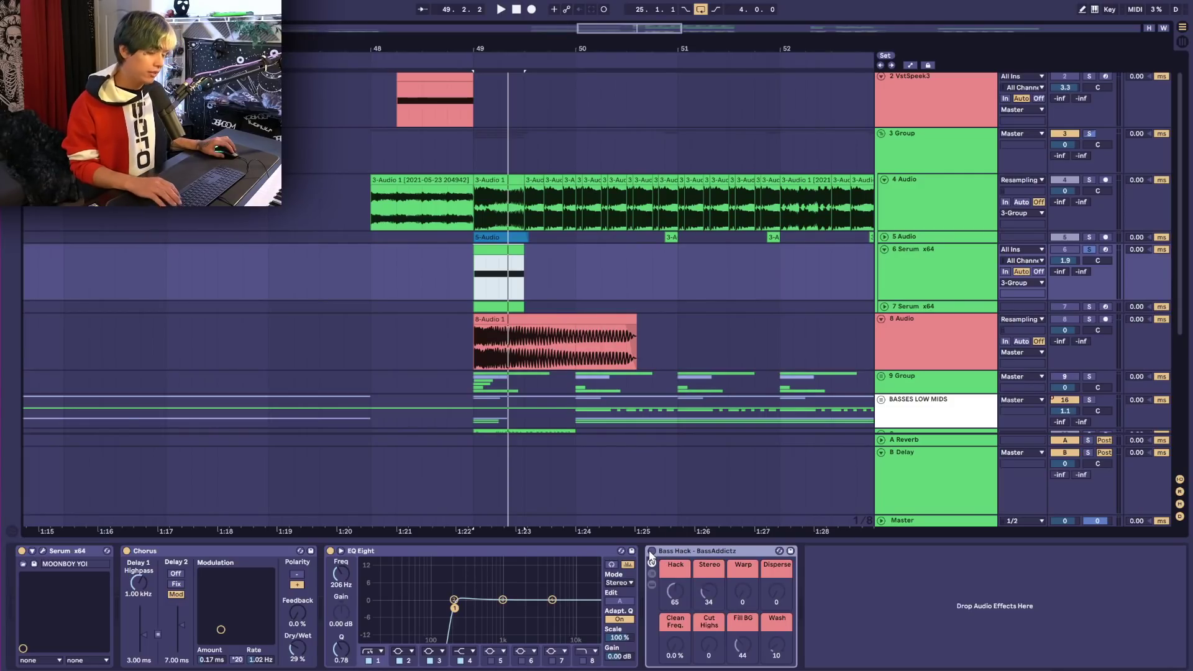
pyautogui.press('space')
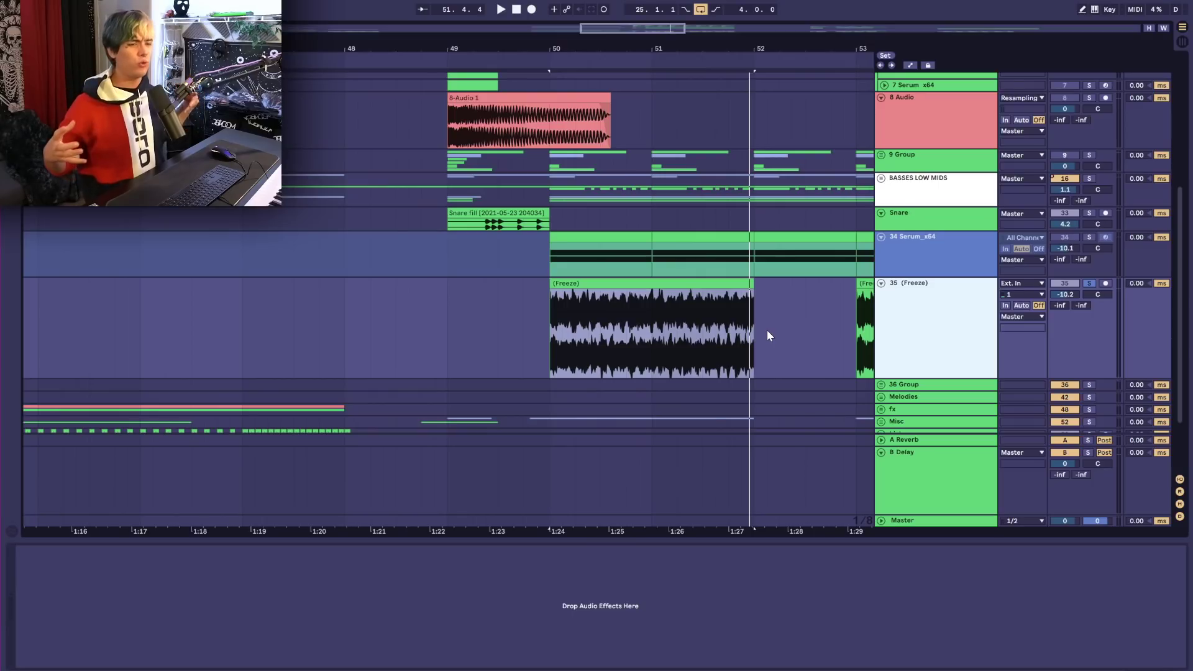
# Solo the 34 Serum_x64 track and open its BS SUSTAIN (BASS ADDICTZ) Serum patch, moving the window clear of the device chain
pyautogui.scroll(-3, 760, 327)
pyautogui.click(1012, 150)
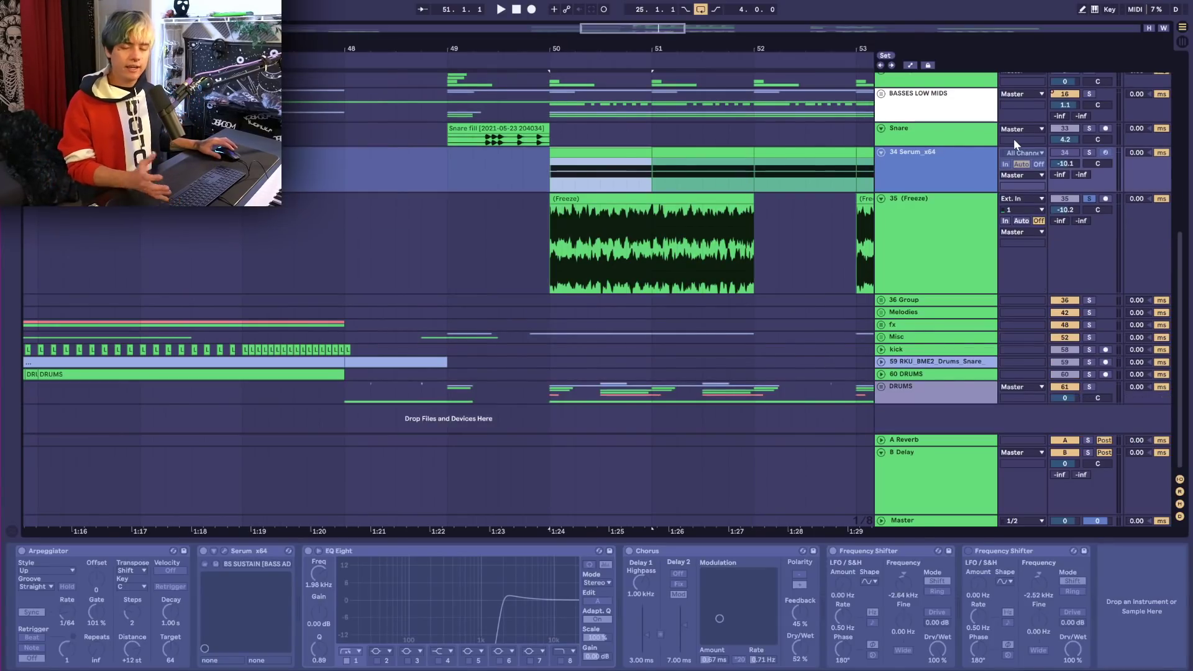
pyautogui.click(1089, 152)
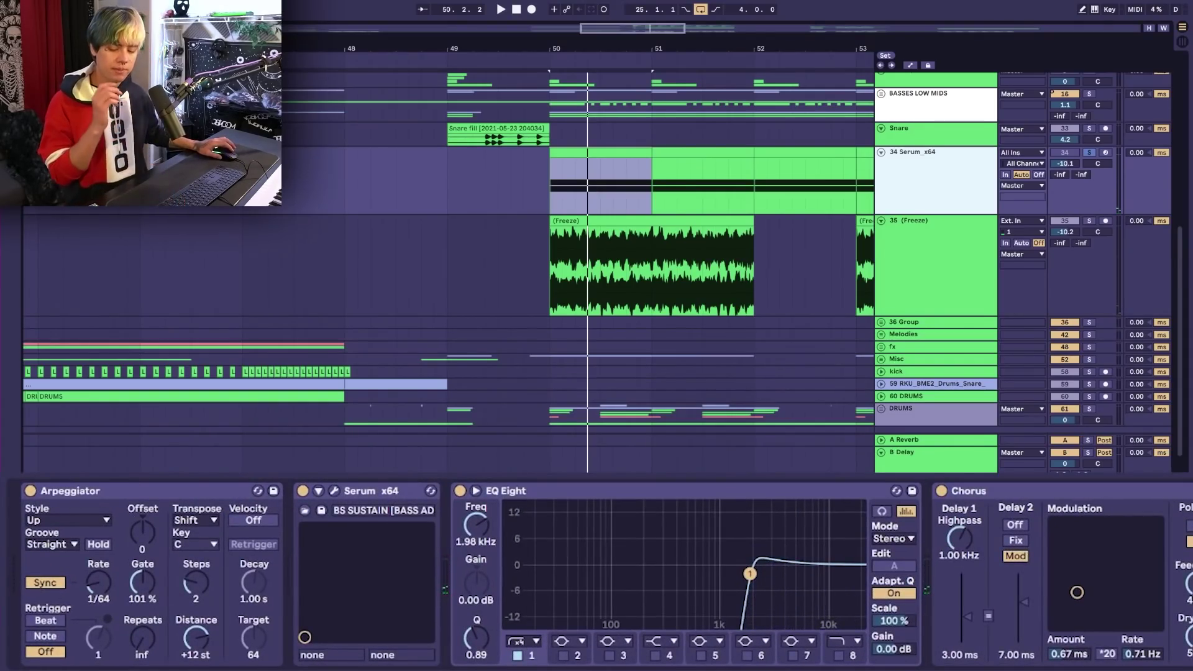
pyautogui.click(334, 491)
pyautogui.moveTo(455, 184); pyautogui.dragTo(300, 134)
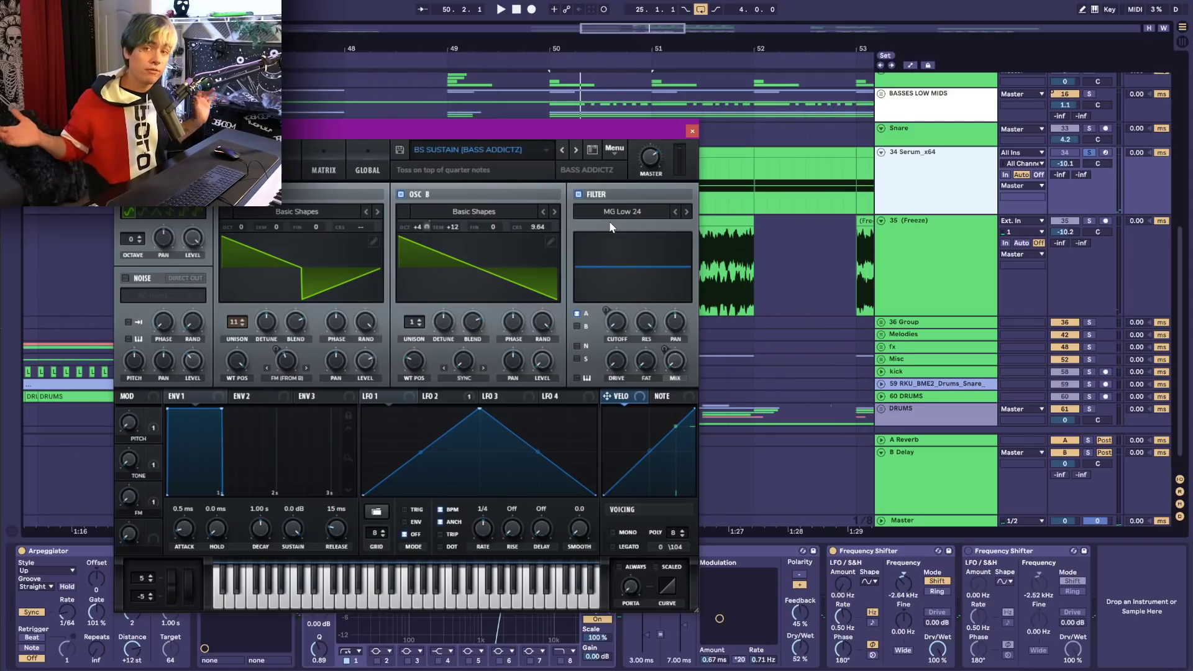
pyautogui.moveTo(664, 131); pyautogui.dragTo(631, 58)
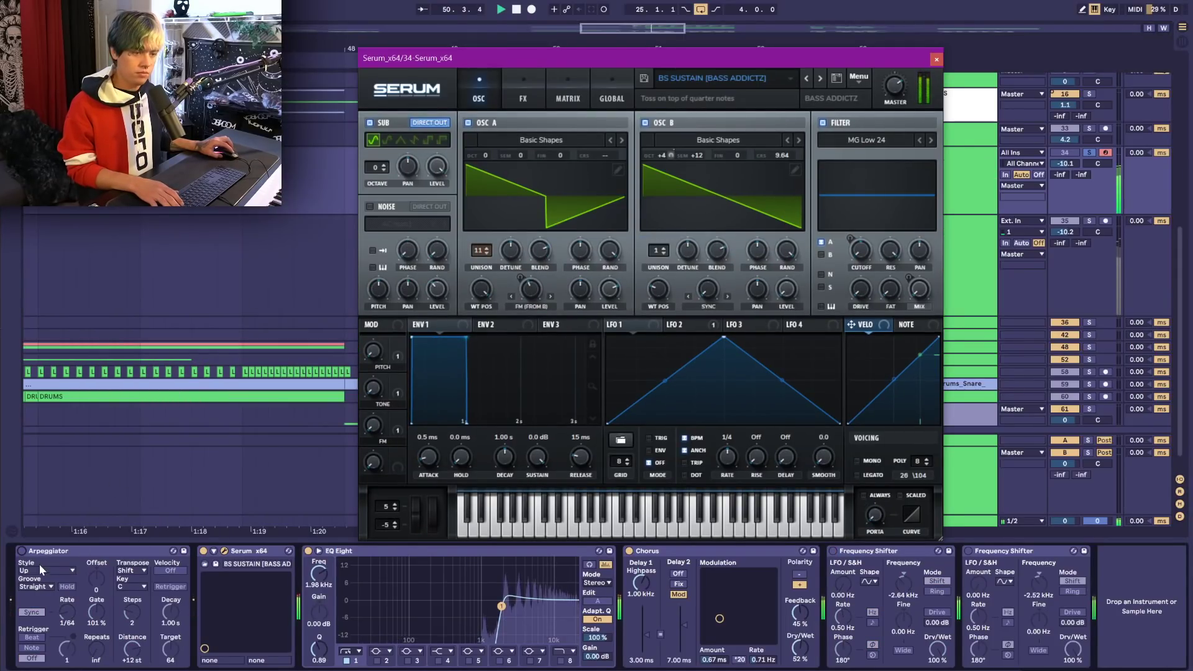
# Re-enable the Arpeggiator on the 34 Serum_x64 track, play the result and close the Serum window
pyautogui.click(22, 554)
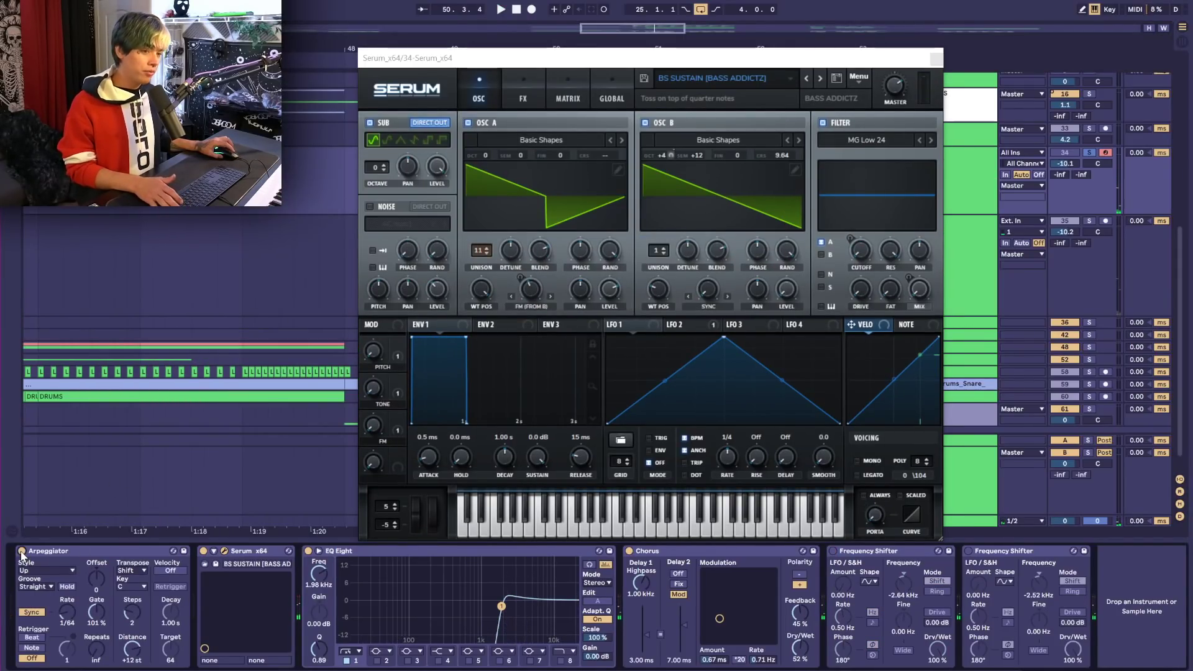
pyautogui.press('space')
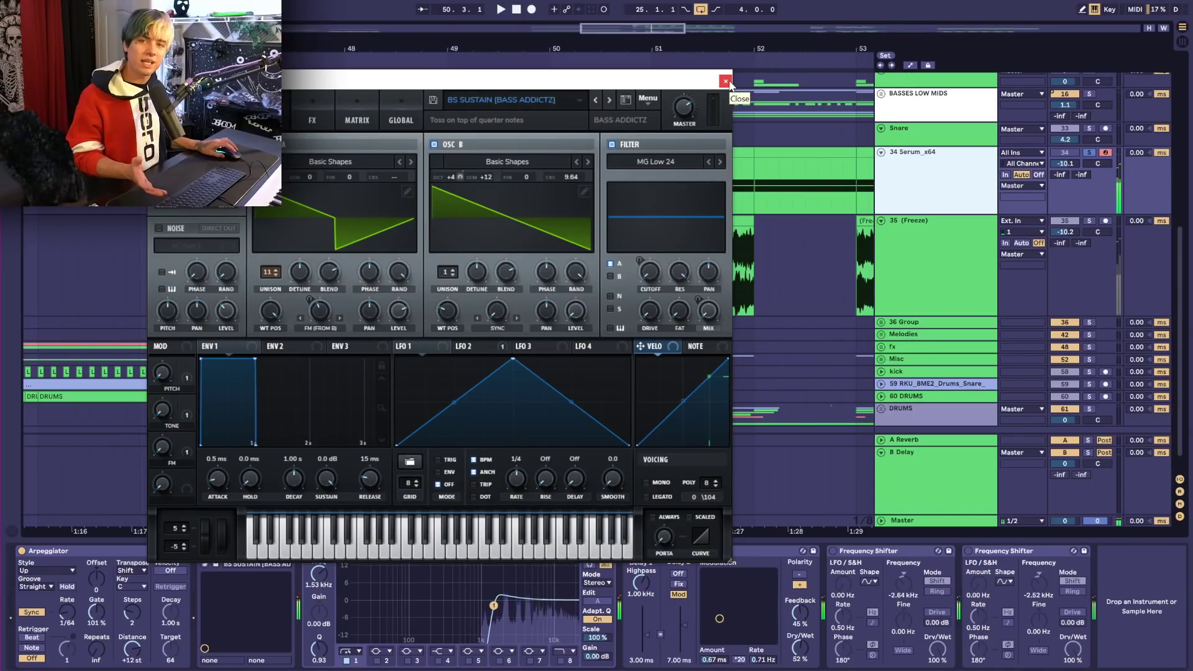
pyautogui.click(729, 80)
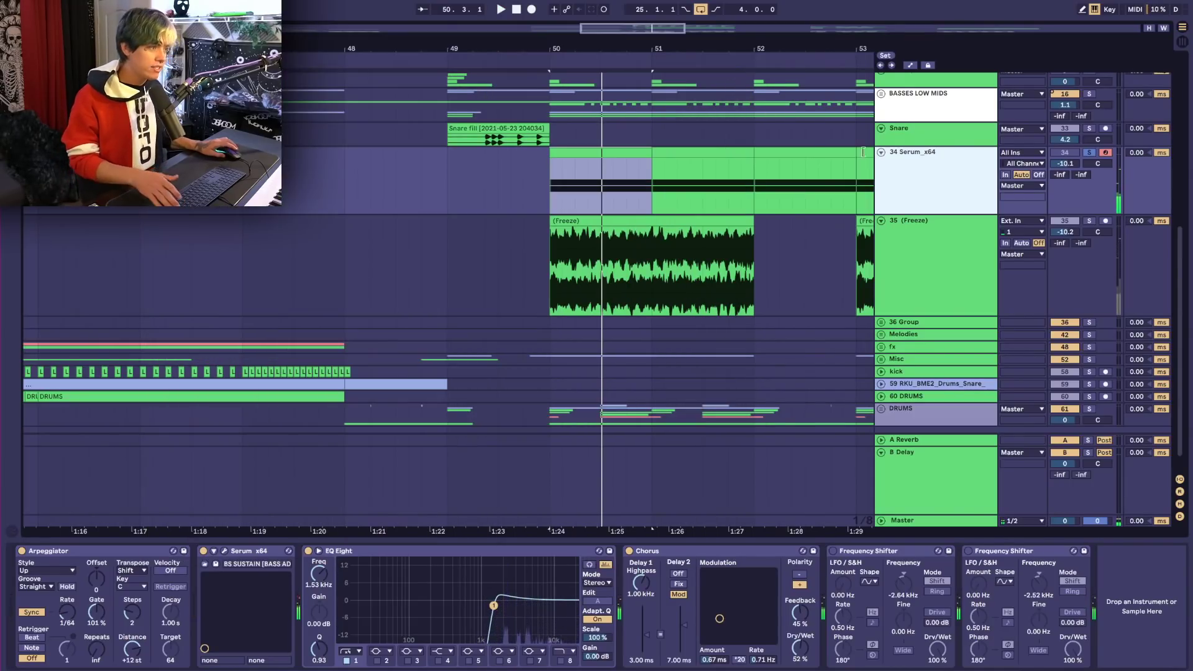
# Open the (Freeze) clip at bar 50 on track 35, show its clip transposition envelope and play it
pyautogui.click(731, 218)
pyautogui.click(715, 228)
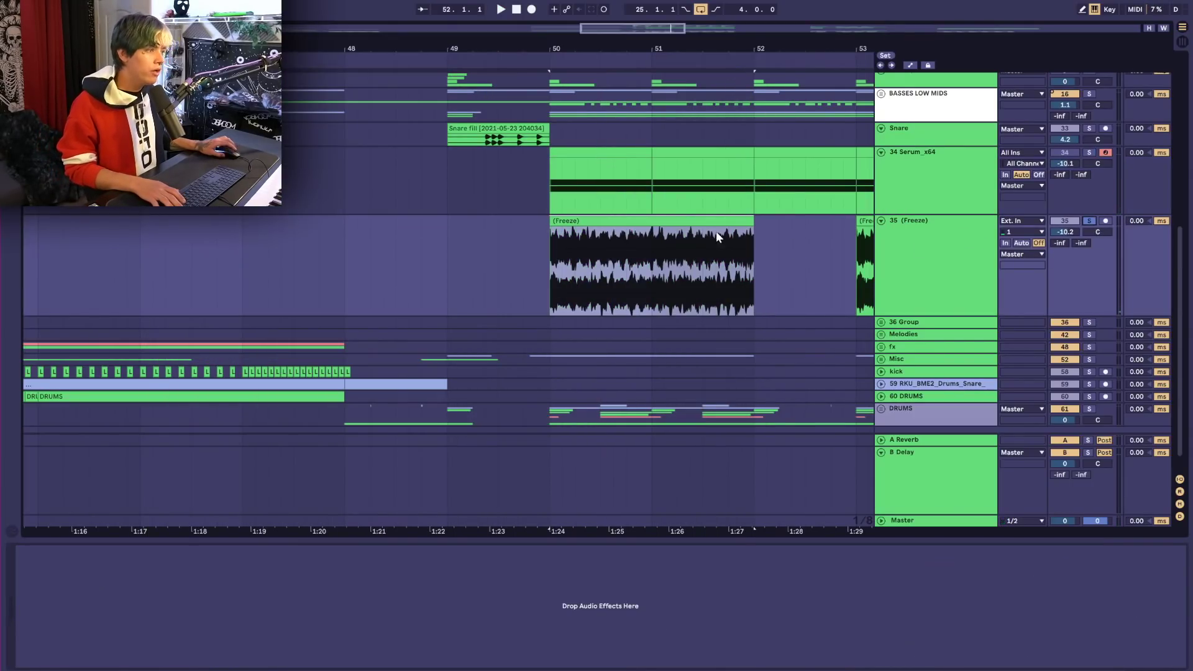
pyautogui.doubleClick(710, 222)
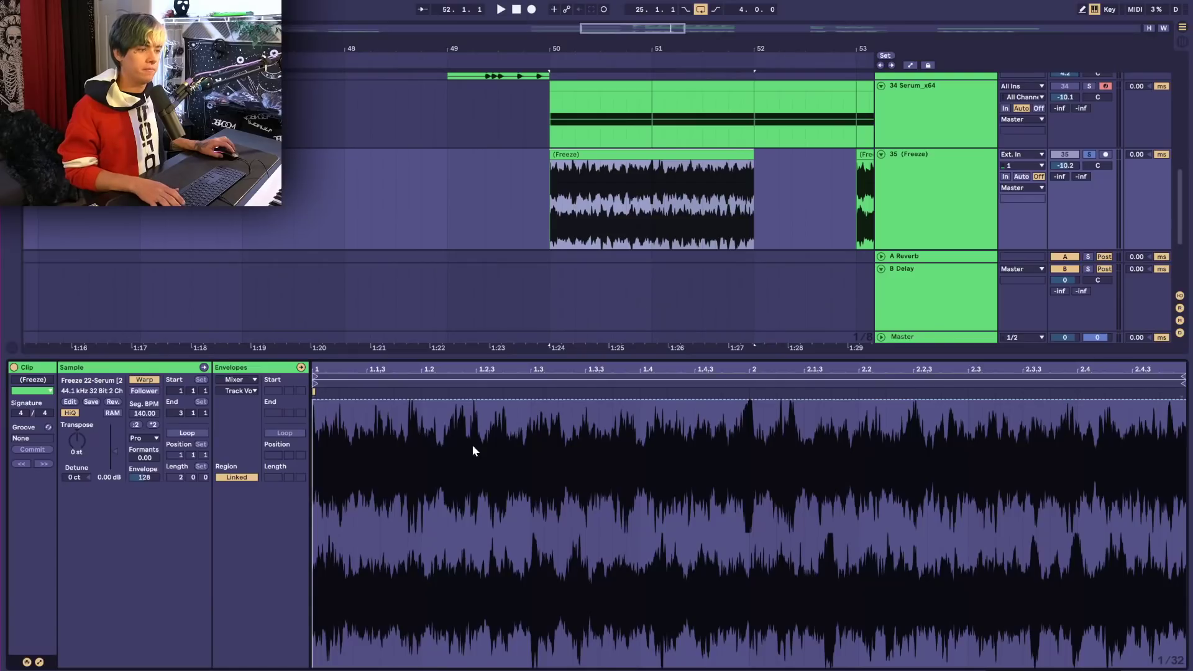
pyautogui.click(238, 390)
pyautogui.click(238, 387)
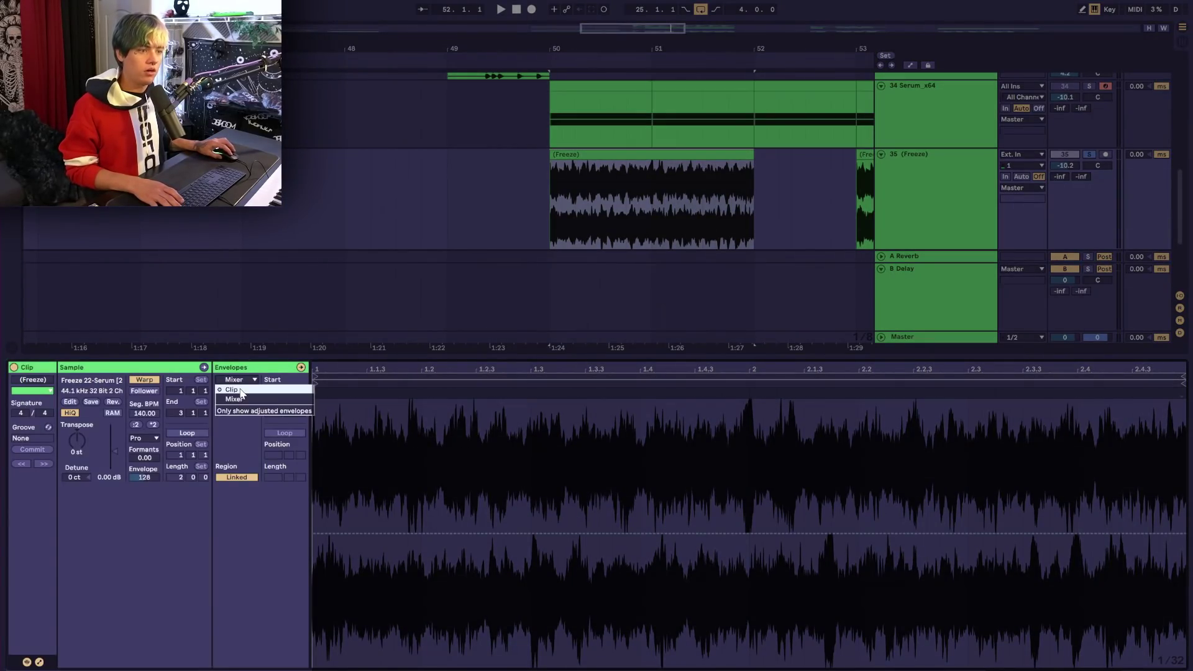
pyautogui.click(241, 390)
pyautogui.press('space')
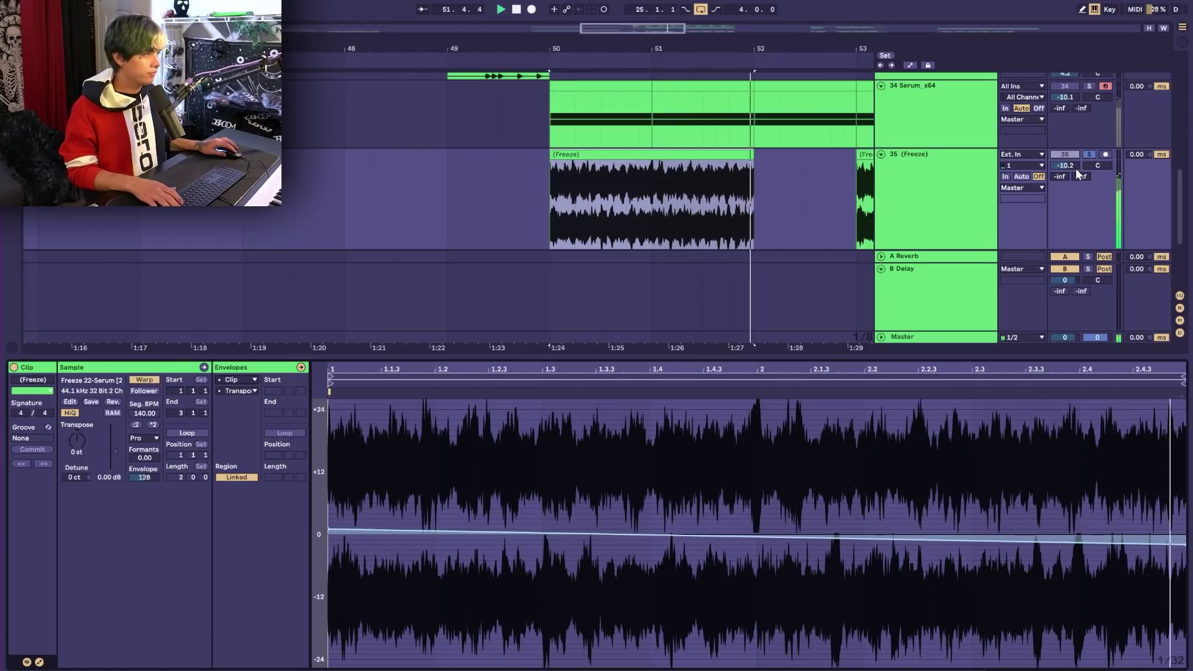
# Unsolo the 35 (Freeze) track and play the full arrangement from bar 50
pyautogui.click(1089, 155)
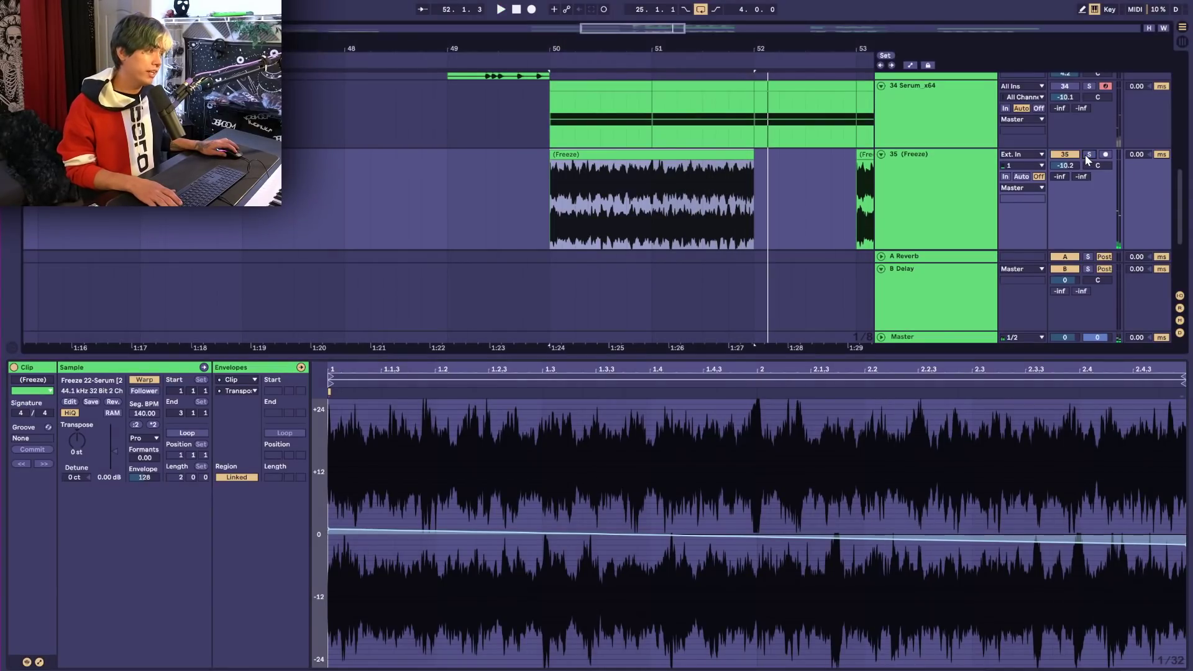
pyautogui.click(546, 162)
pyautogui.press('space')
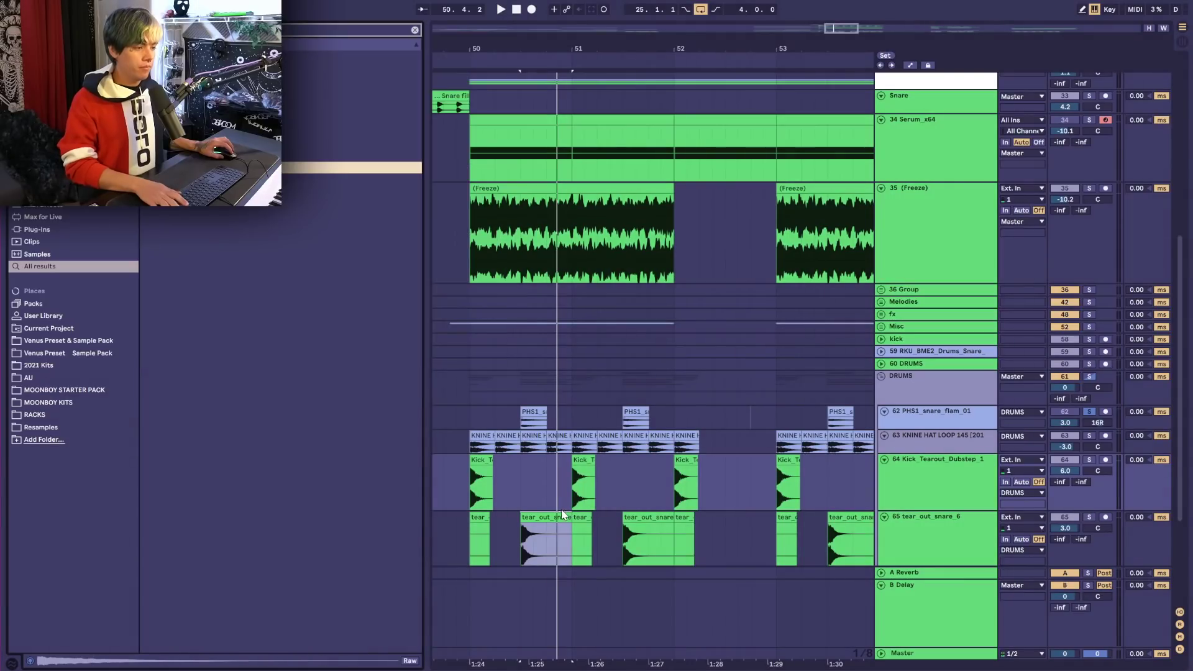
# Select the long snare clip in bar 50 on the 65 tear_out_snare_6 track and solo that track
pyautogui.click(560, 513)
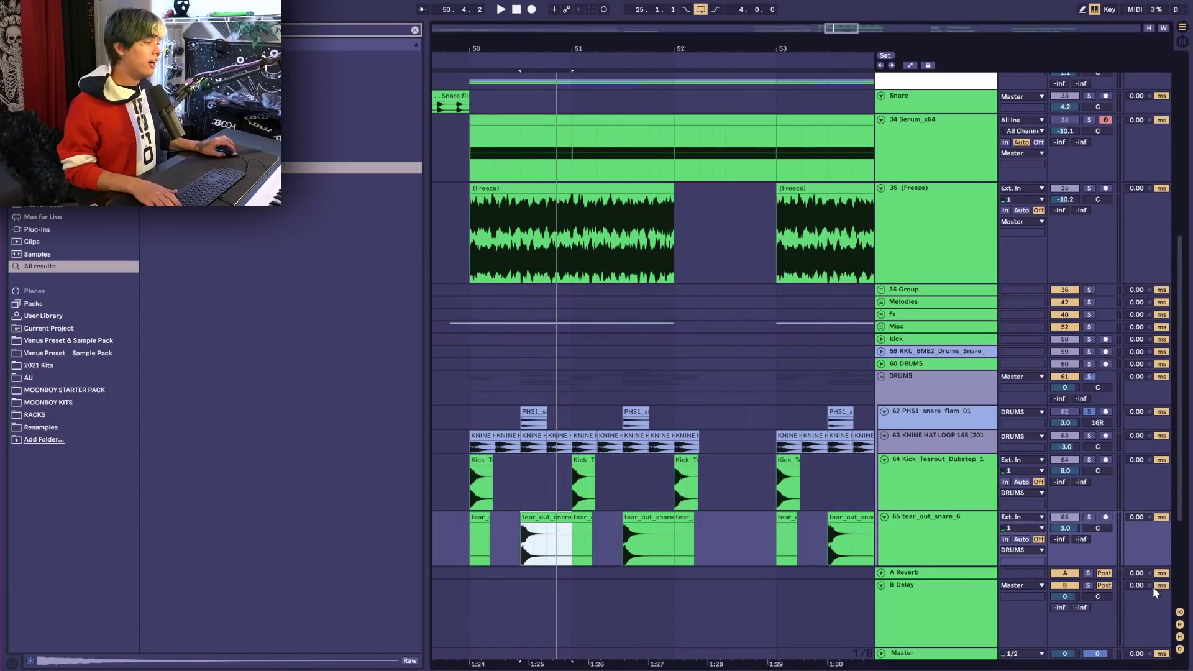
pyautogui.click(1090, 519)
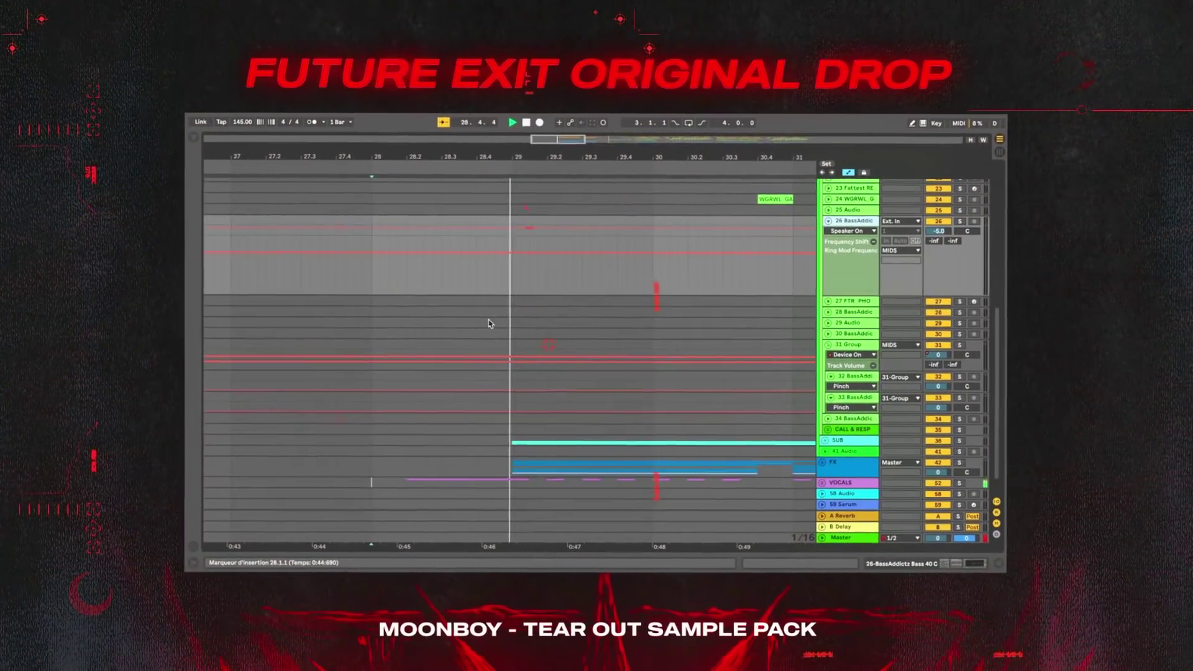
pyautogui.scroll(4, 486, 325)
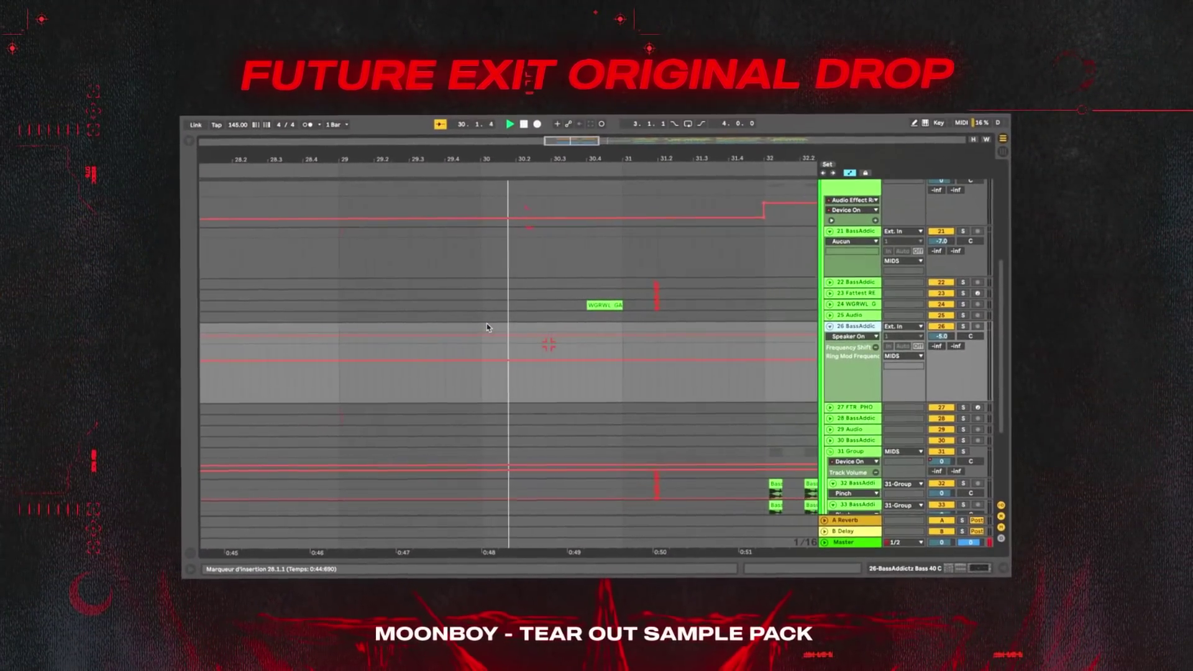